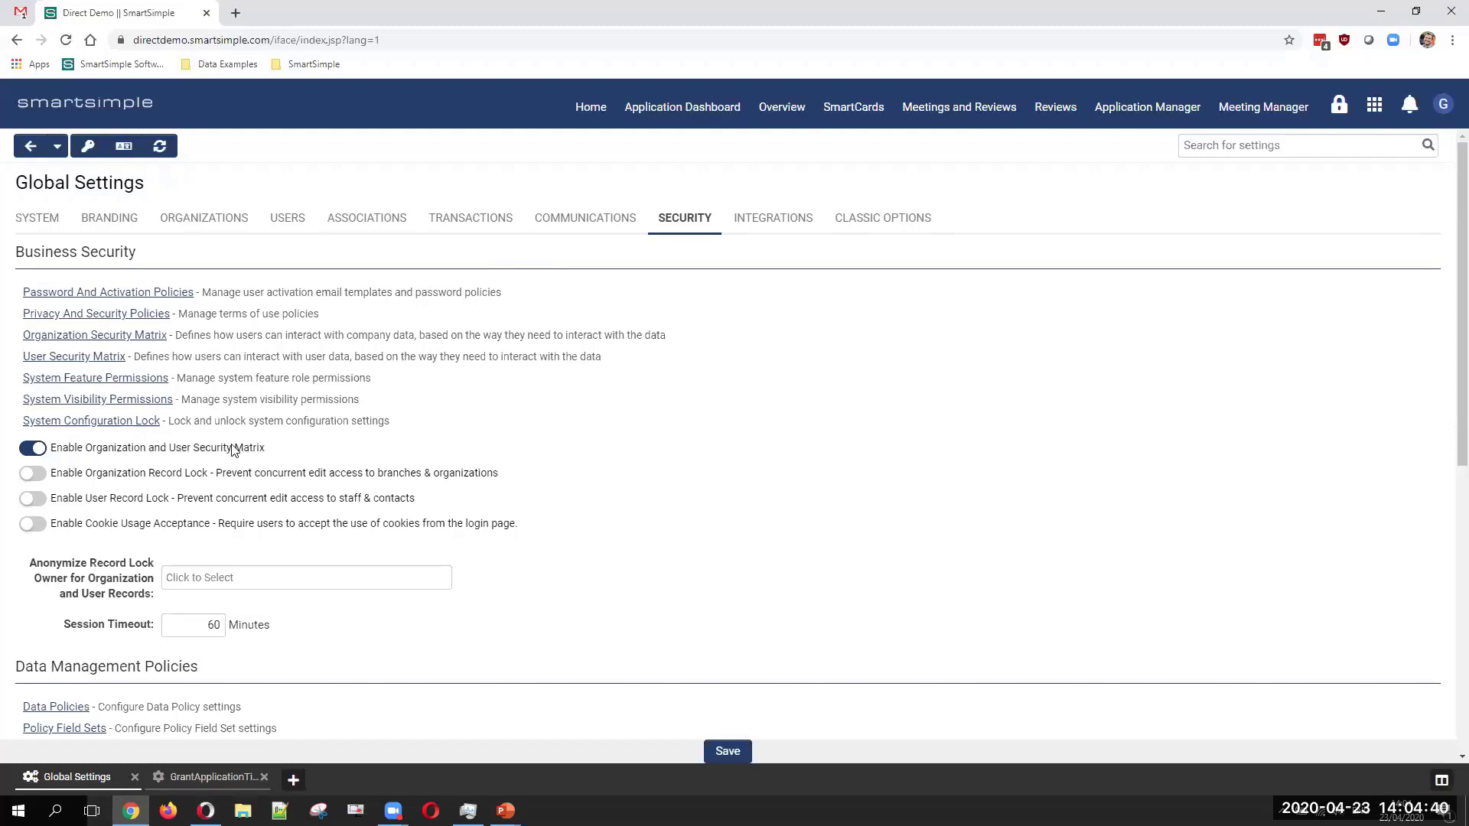
# Step: Open the Organization Security Matrix and display the System Administrator role's permissions
pyautogui.click(153, 337)
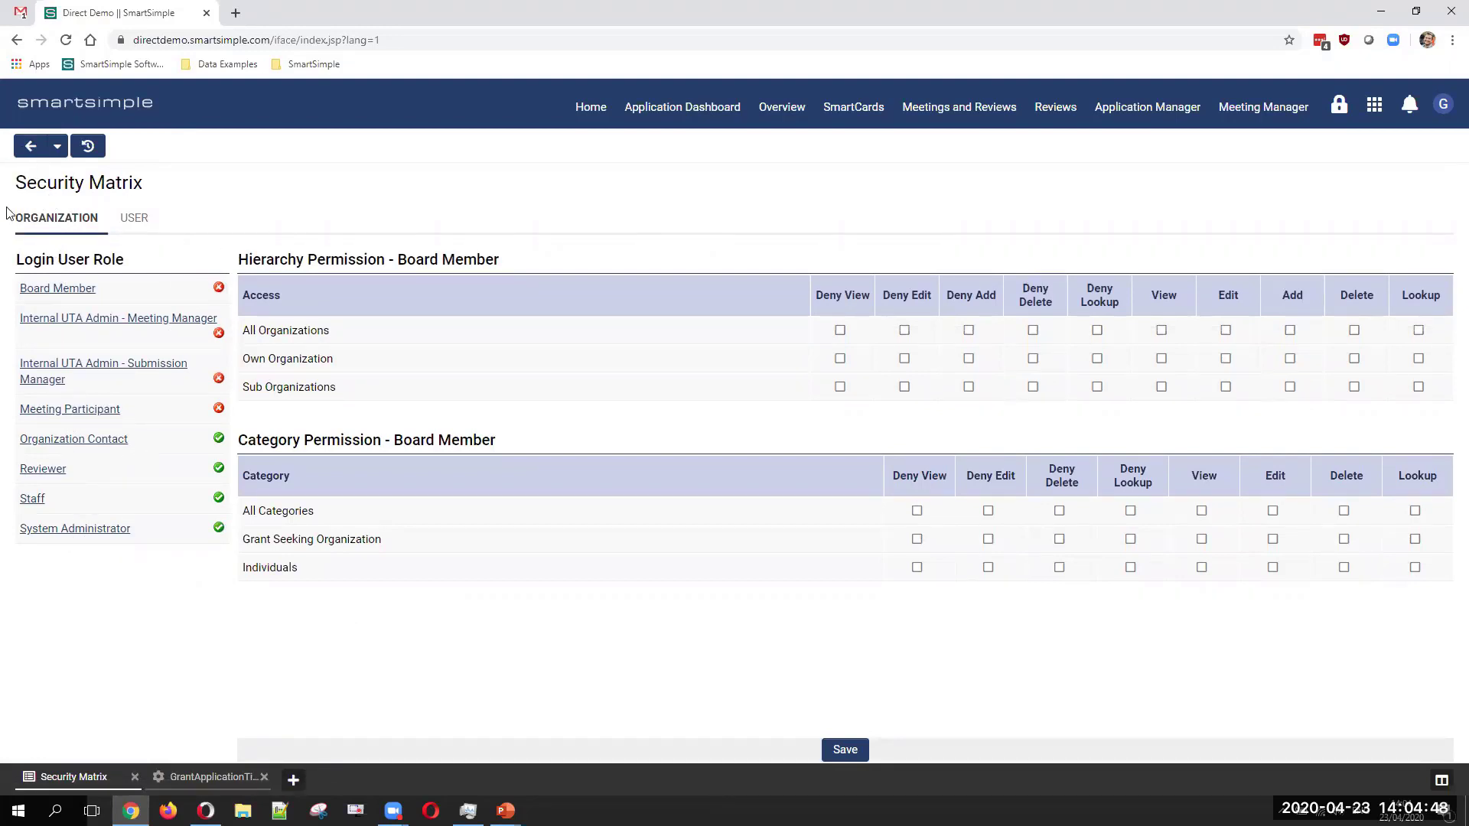
pyautogui.click(108, 534)
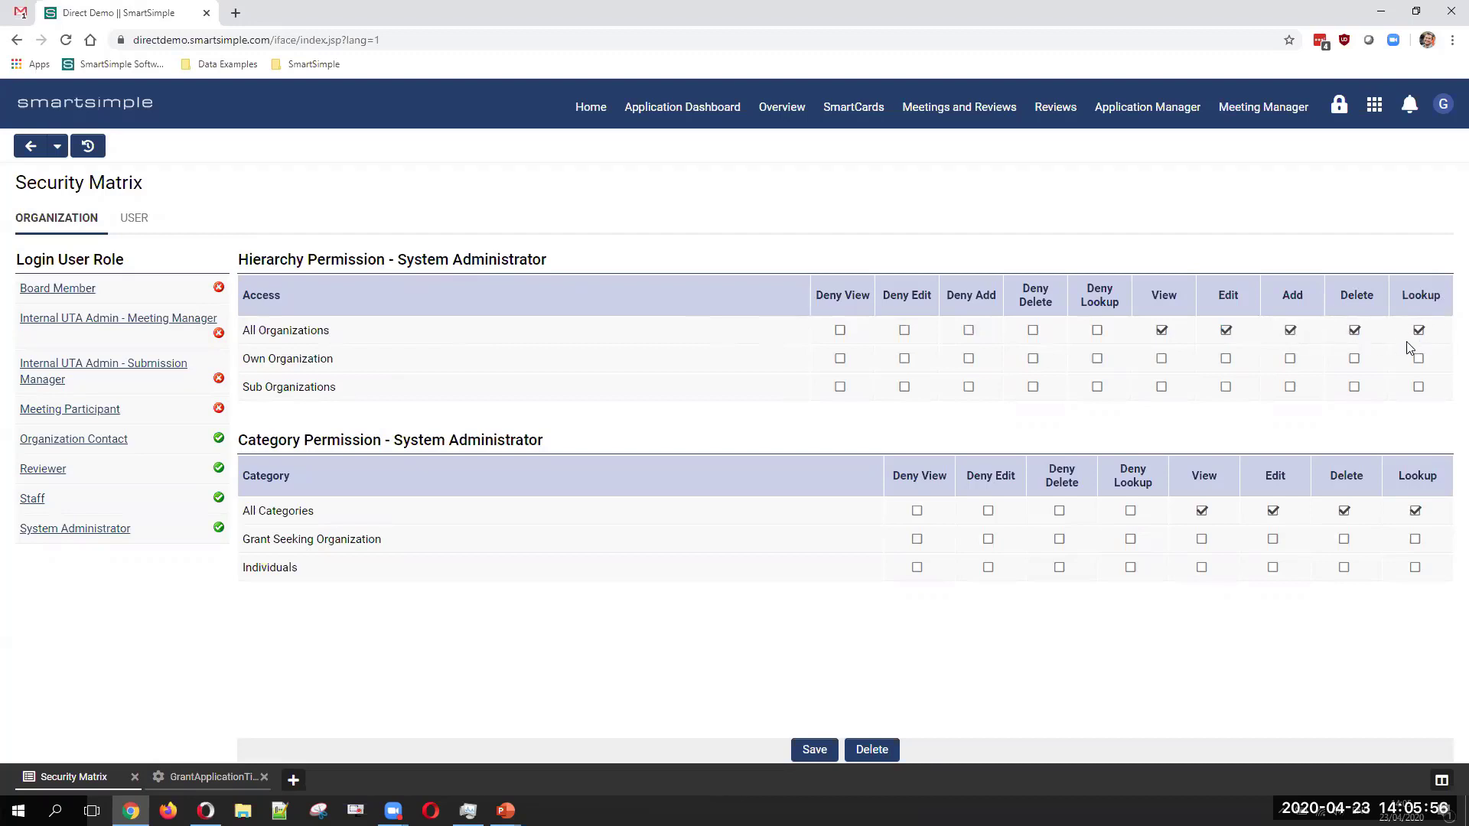
# Step: Try switching the System Administrator's Edit, Add, Delete and Lookup permissions for All Organizations off and back on
pyautogui.click(1227, 332)
pyautogui.click(1225, 330)
pyautogui.click(1290, 332)
pyautogui.click(1291, 332)
pyautogui.click(1354, 332)
pyautogui.click(1355, 330)
pyautogui.click(1418, 331)
pyautogui.click(1417, 333)
# Step: Try Deny Edit and Deny View on the Grant Seeking Organization category and Deny View on All Categories for System Administrator
pyautogui.click(987, 538)
pyautogui.click(918, 540)
pyautogui.click(988, 539)
pyautogui.click(917, 539)
pyautogui.click(916, 511)
# Step: For the Staff role, try moving Edit from All Categories to Grant Seeking Organization and removing View on All Categories
pyautogui.click(32, 503)
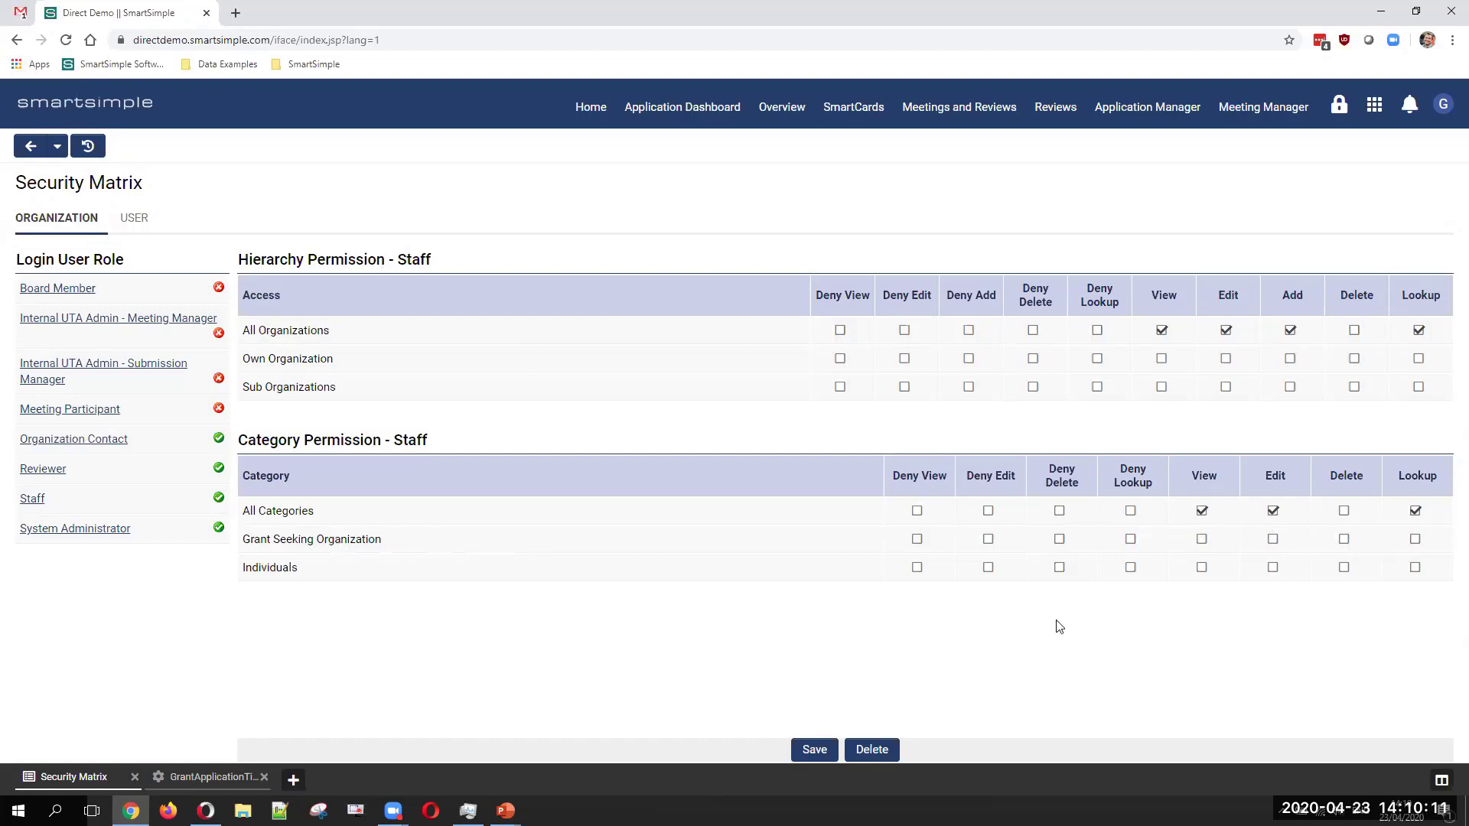
pyautogui.click(1270, 512)
pyautogui.click(1272, 539)
pyautogui.click(1201, 510)
# Step: For the Organization Contact role, try the View, Deny View and Deny Edit permissions on Sub Organizations
pyautogui.click(93, 444)
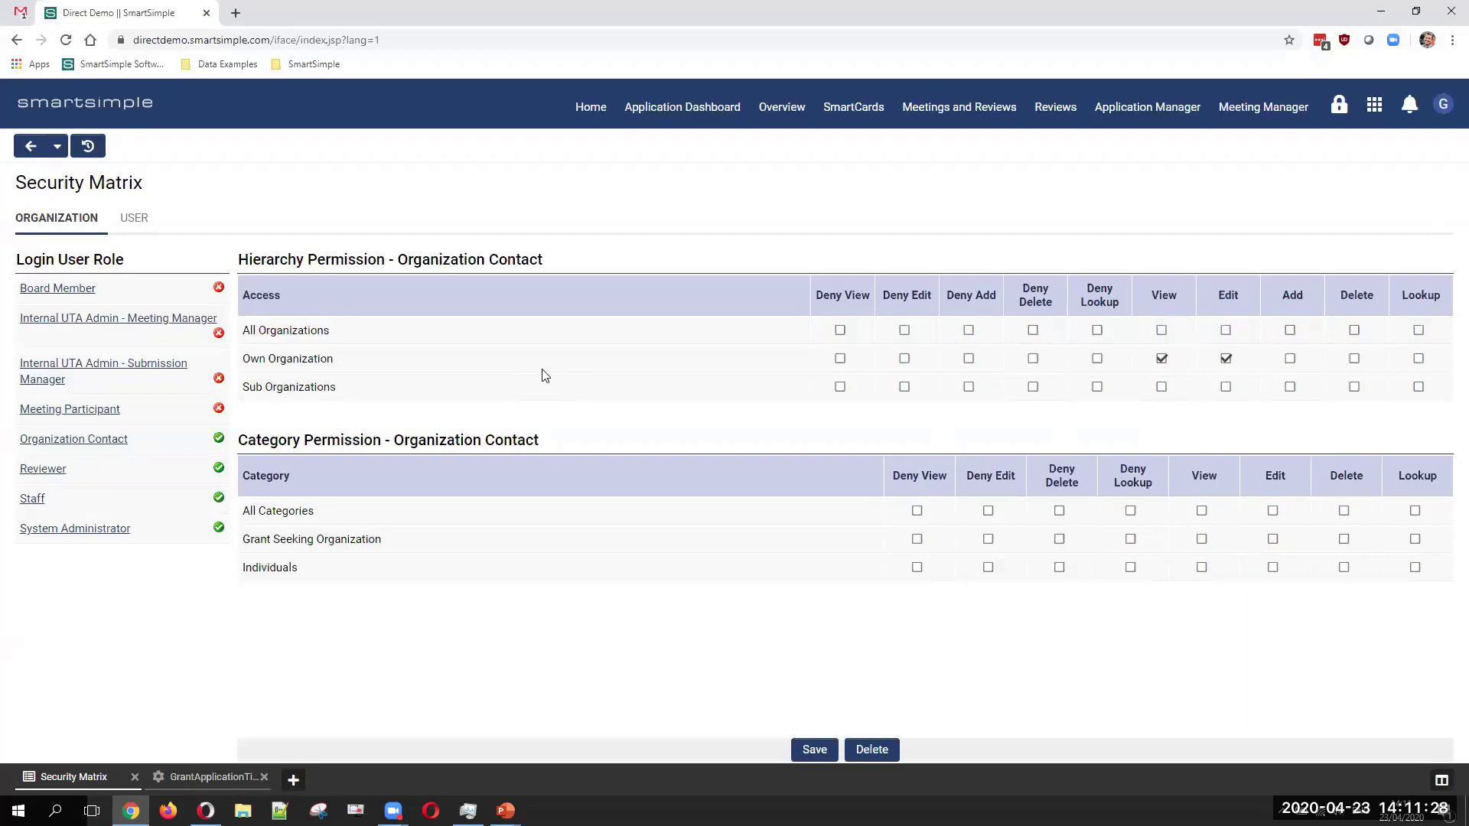
pyautogui.click(1161, 387)
pyautogui.click(839, 387)
pyautogui.click(904, 387)
# Step: Examine the Reviewer role's organization permissions and the System Administrator role's user permissions for Users Under All Organizations
pyautogui.click(42, 470)
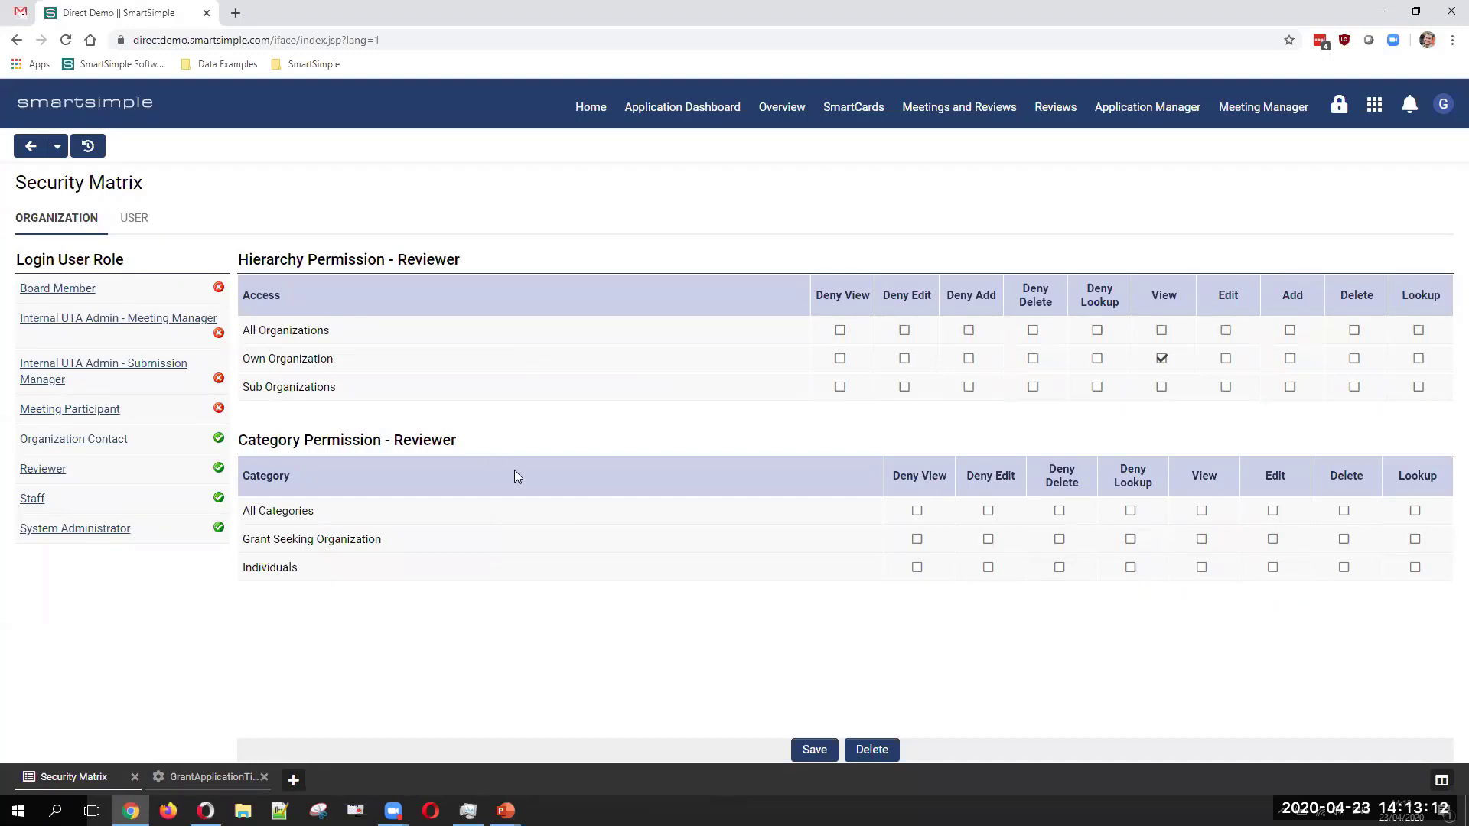
pyautogui.click(135, 218)
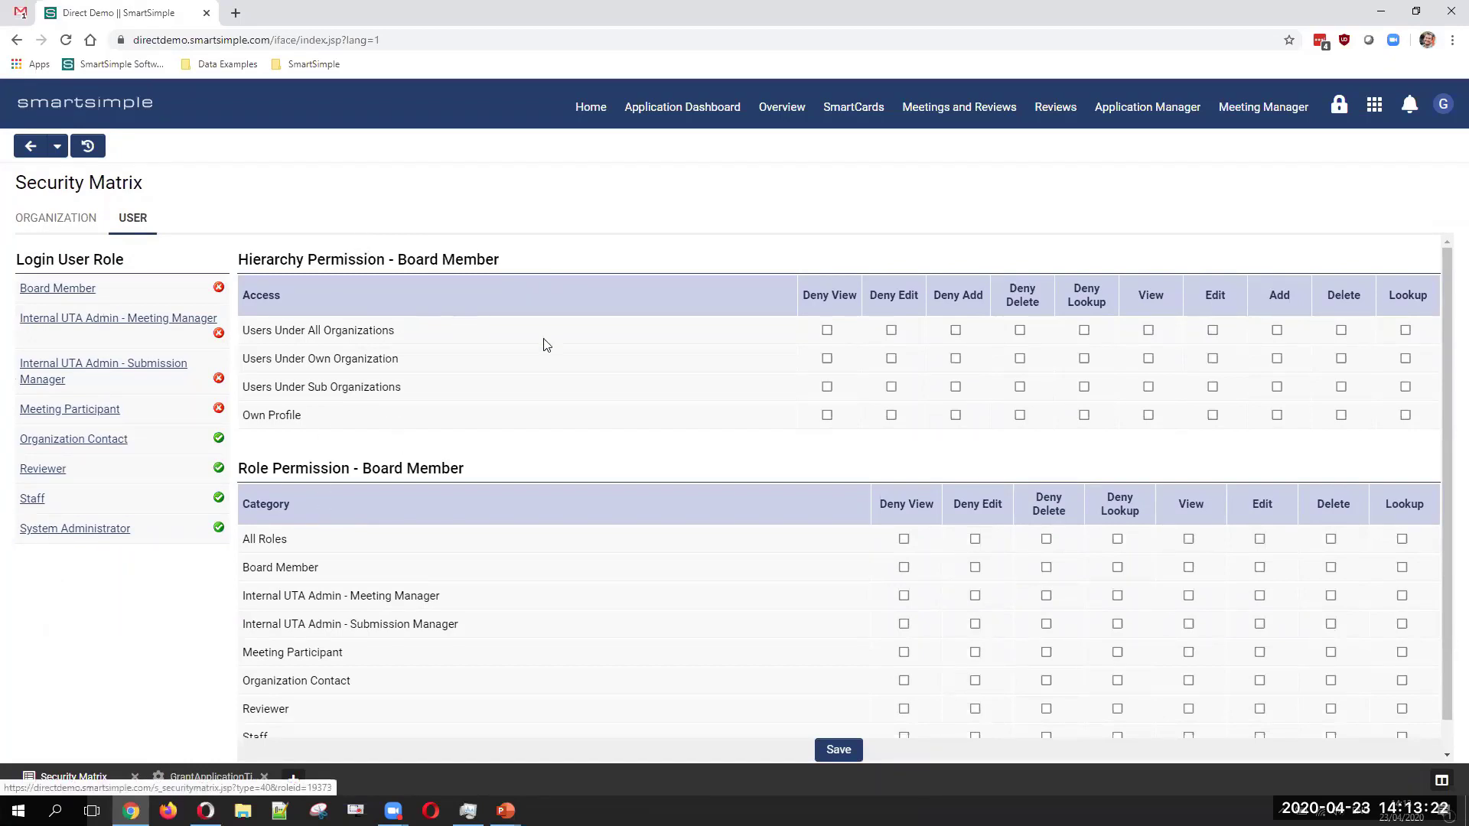
pyautogui.click(89, 528)
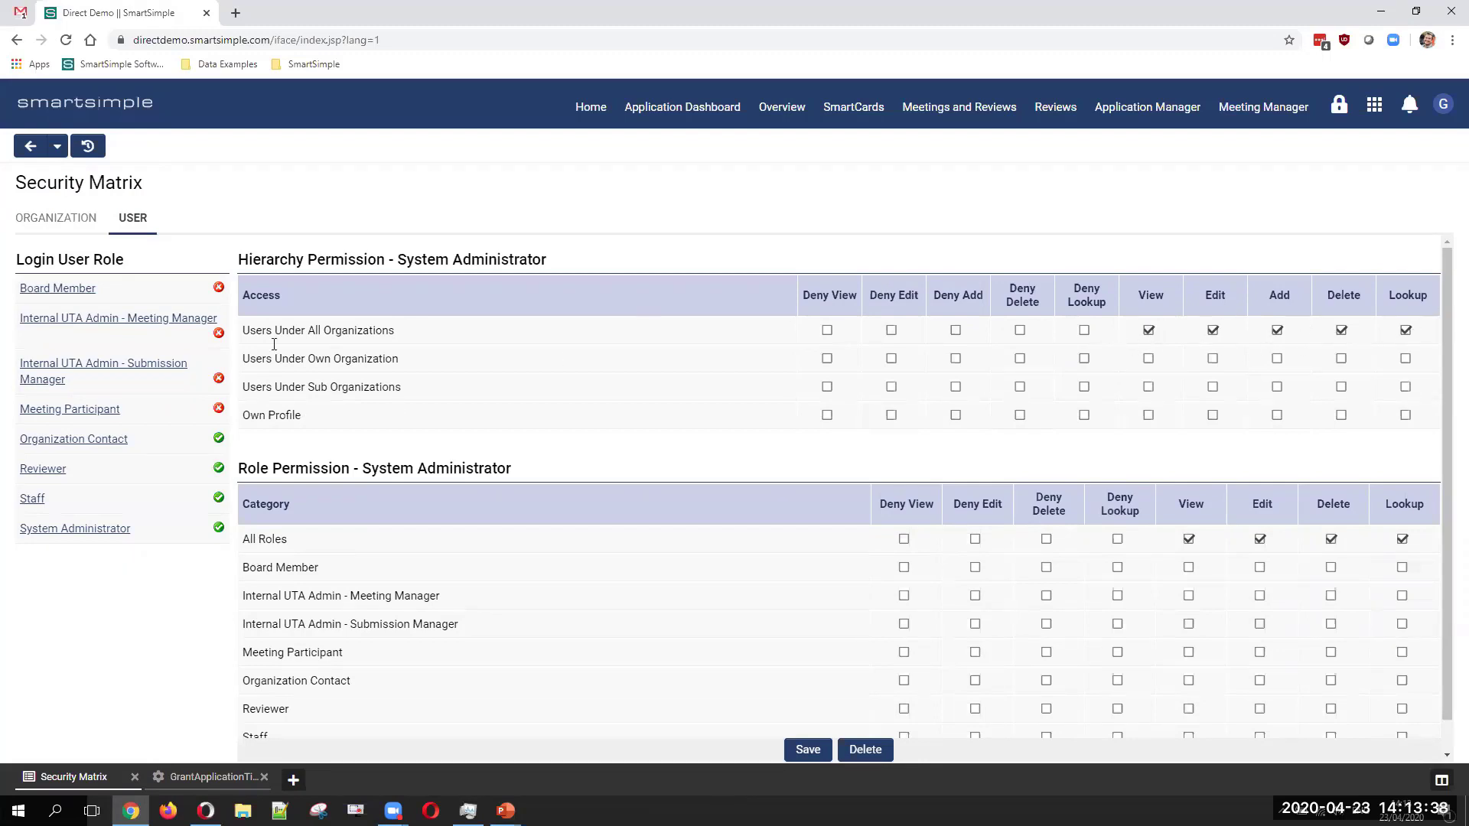
pyautogui.moveTo(293, 330); pyautogui.dragTo(439, 335)
pyautogui.click(452, 337)
# Step: In the Staff role's user permissions, grant View and Edit on the Board Member and Meeting Participant roles
pyautogui.click(33, 499)
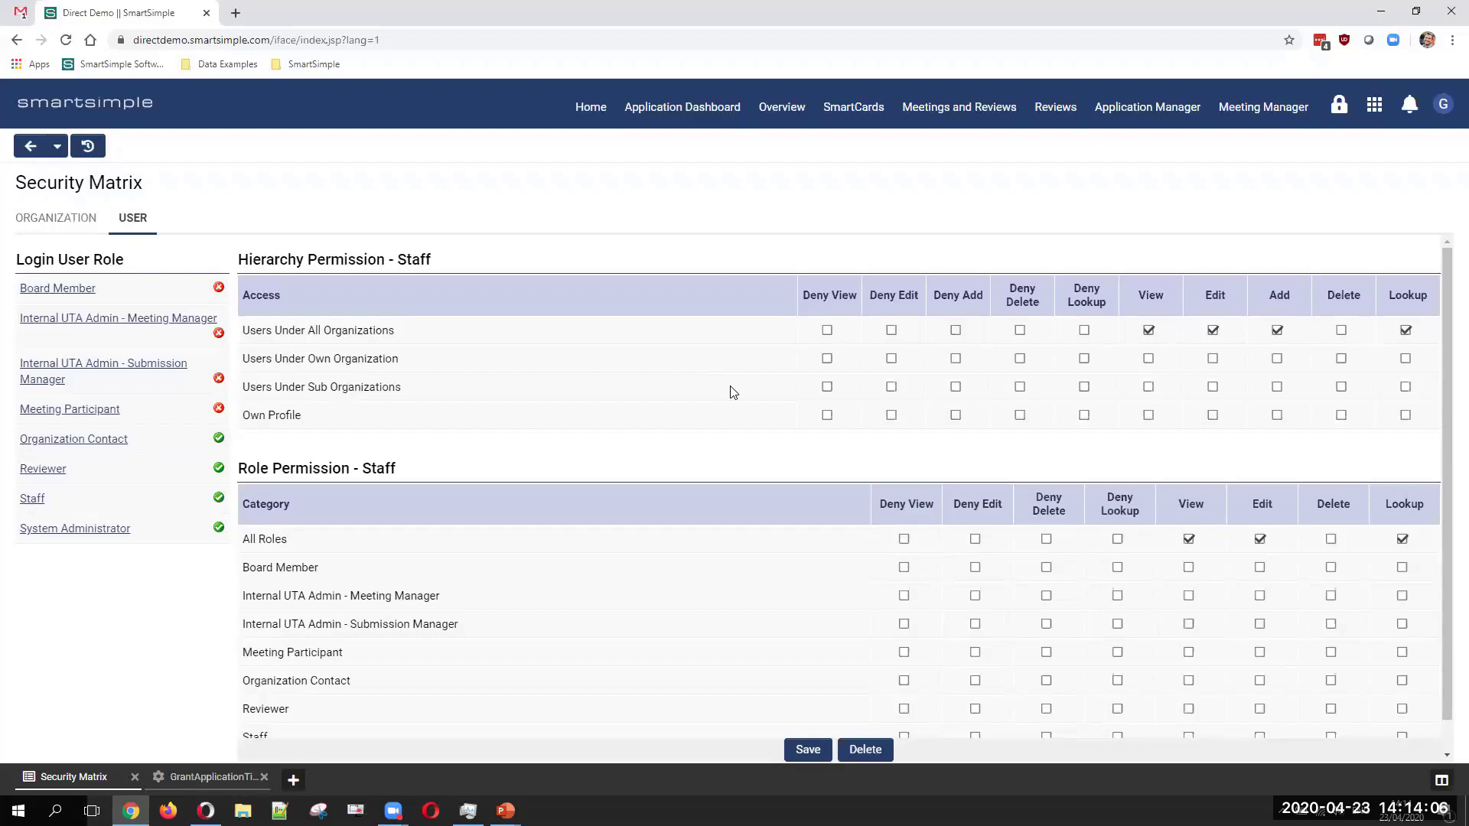
pyautogui.click(1189, 568)
pyautogui.click(1261, 569)
pyautogui.scroll(-1, 404, 568)
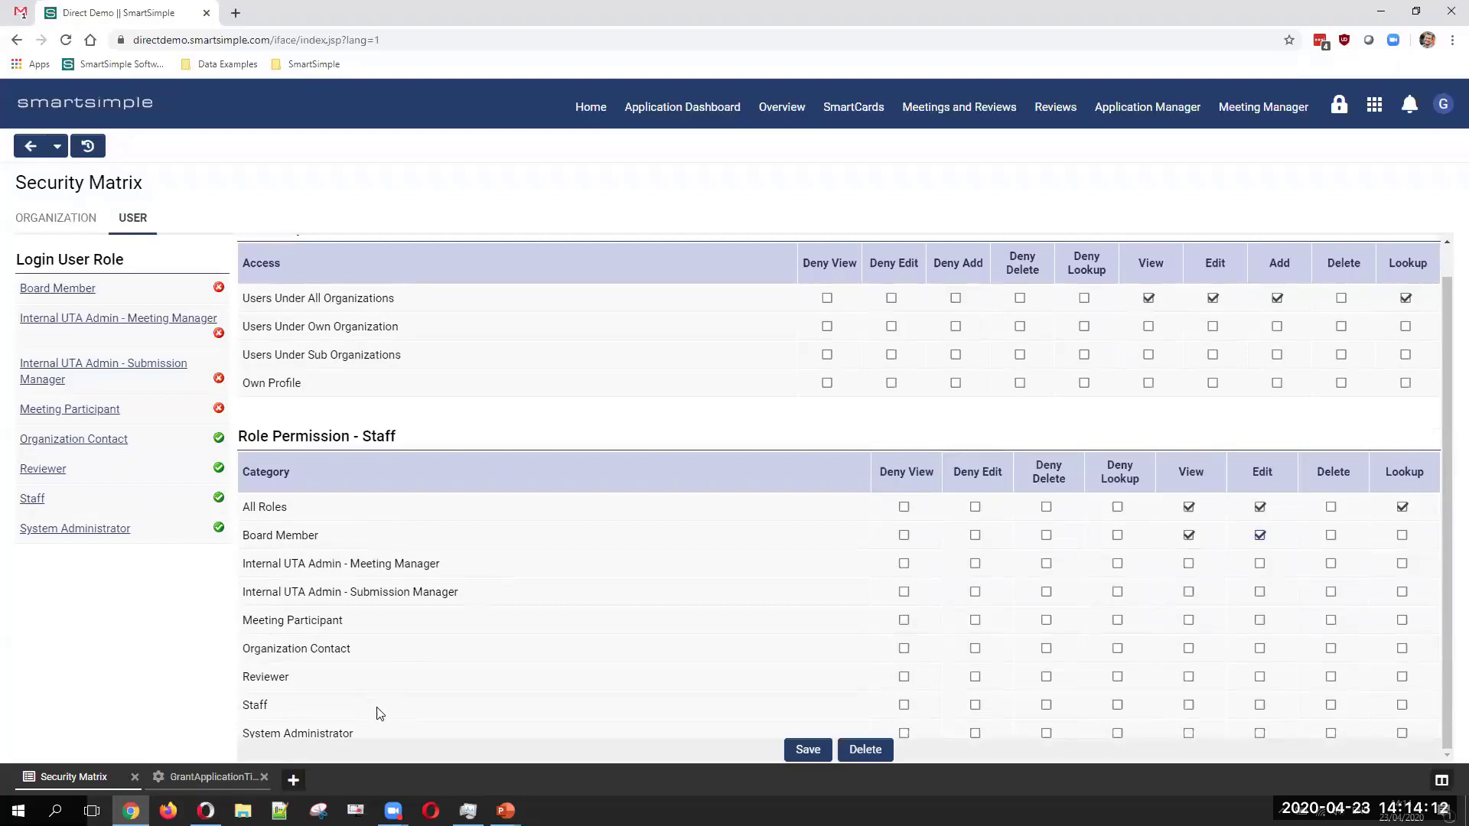
pyautogui.click(1188, 620)
pyautogui.click(1259, 620)
# Step: Remove Staff's View, Edit and Lookup on All Roles, and grant Lookup on Board Member and Meeting Participant
pyautogui.click(1188, 506)
pyautogui.click(1261, 508)
pyautogui.click(1401, 507)
pyautogui.click(1402, 535)
pyautogui.click(1401, 619)
# Step: Examine the user hierarchy and role permissions of the Organization Contact and Reviewer roles
pyautogui.click(95, 447)
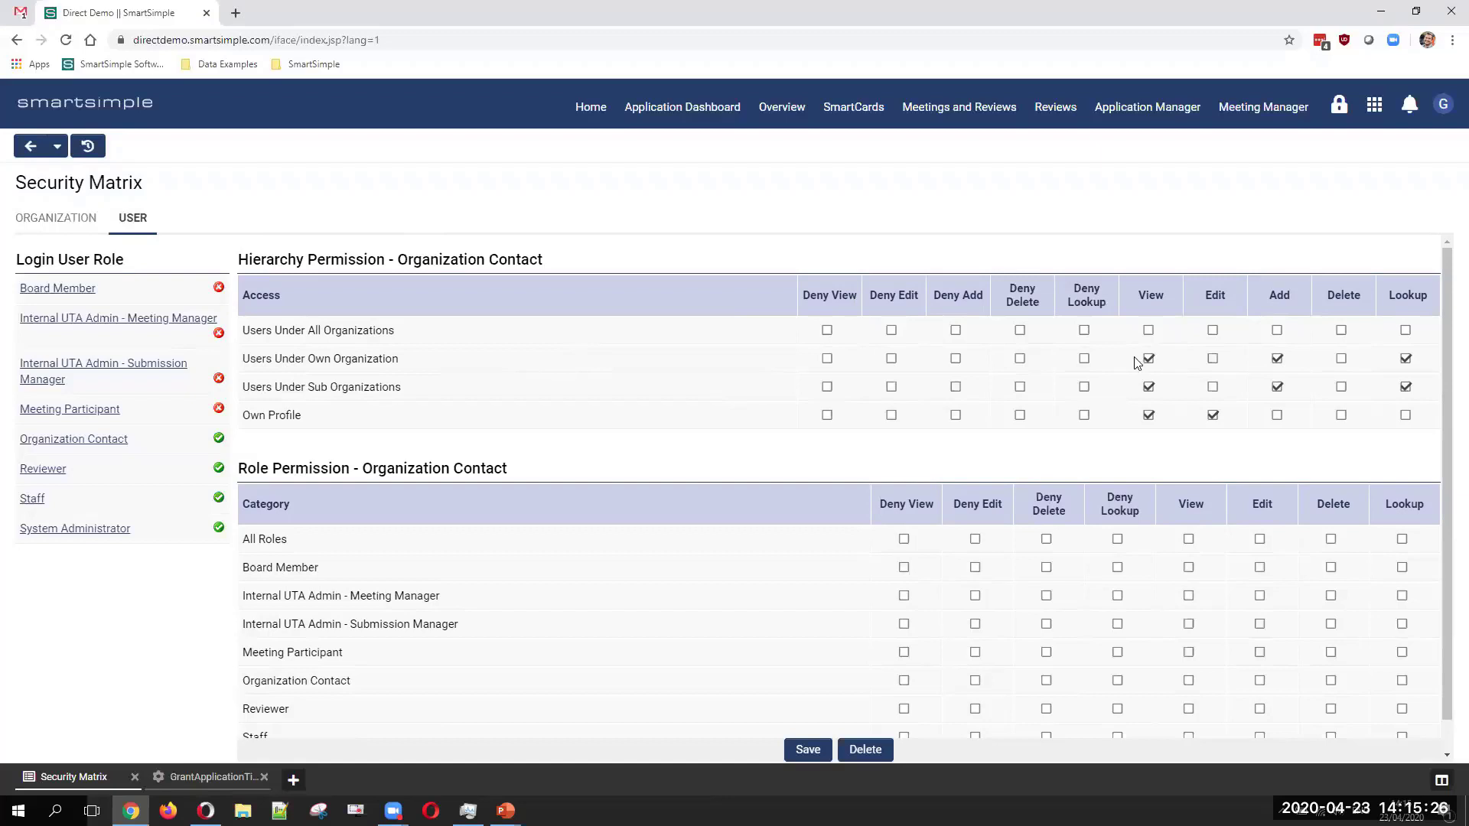
pyautogui.moveTo(288, 359); pyautogui.dragTo(458, 369)
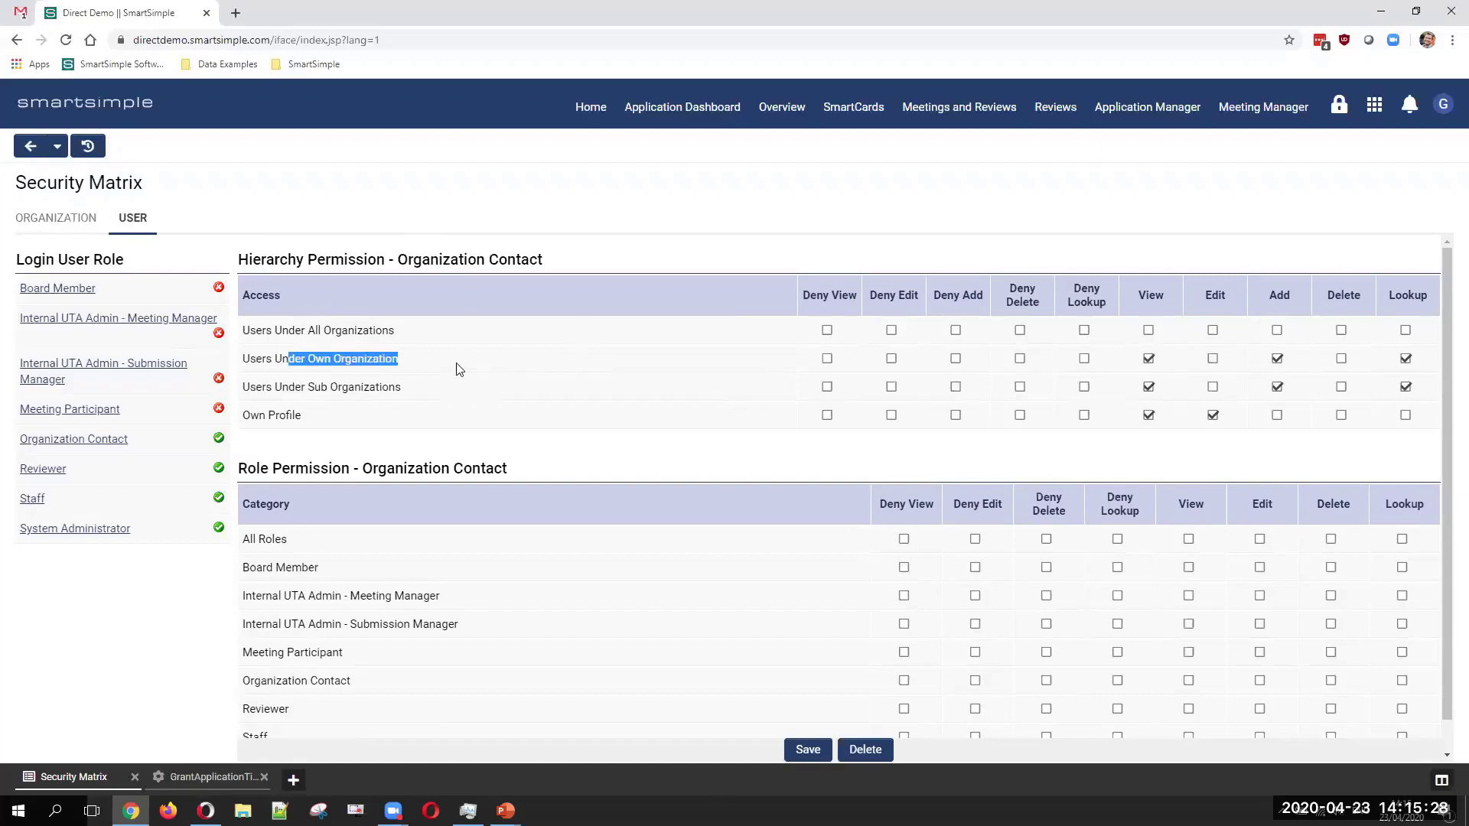
pyautogui.click(459, 369)
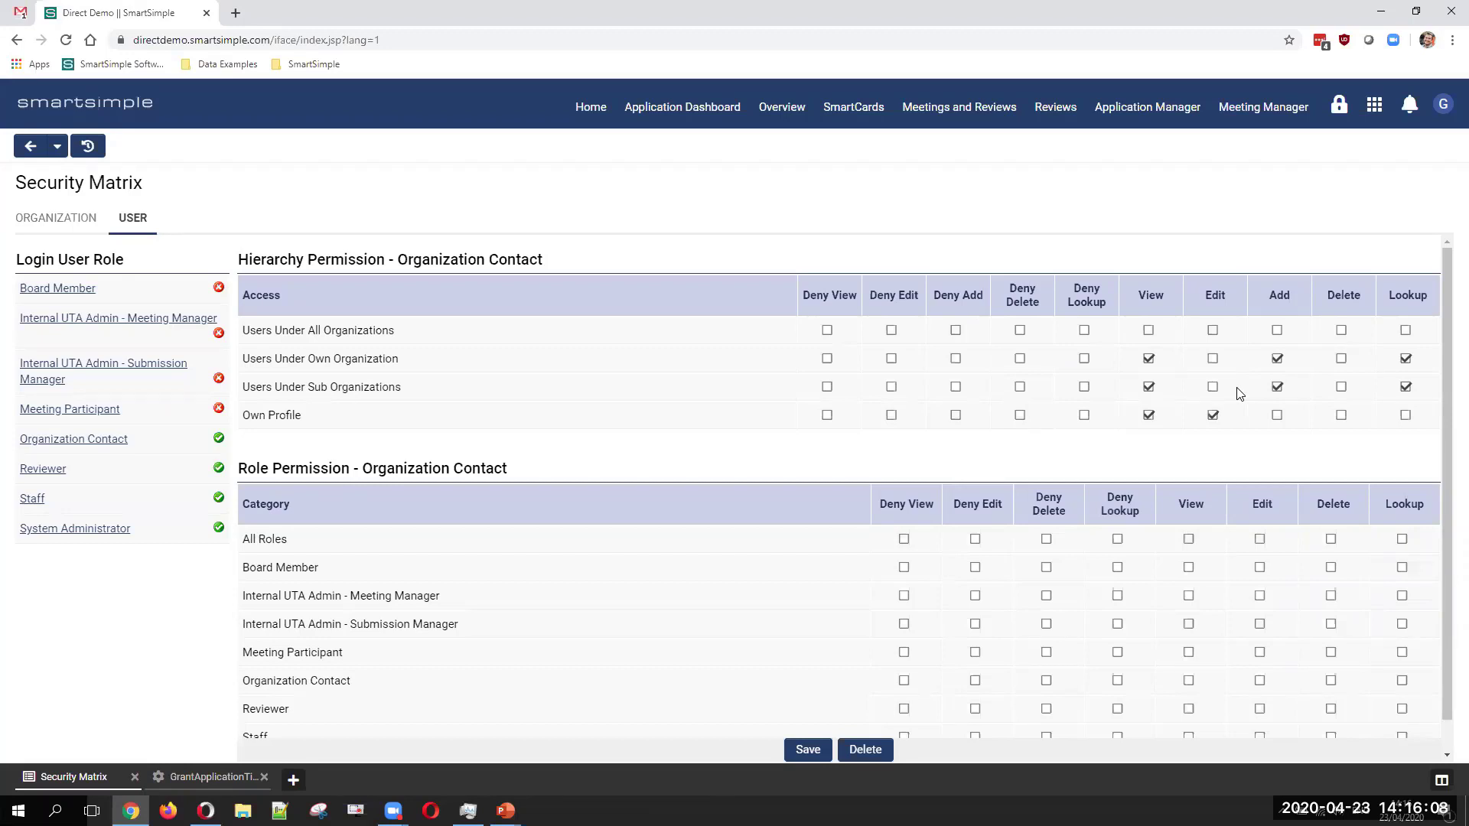
pyautogui.scroll(-1, 763, 427)
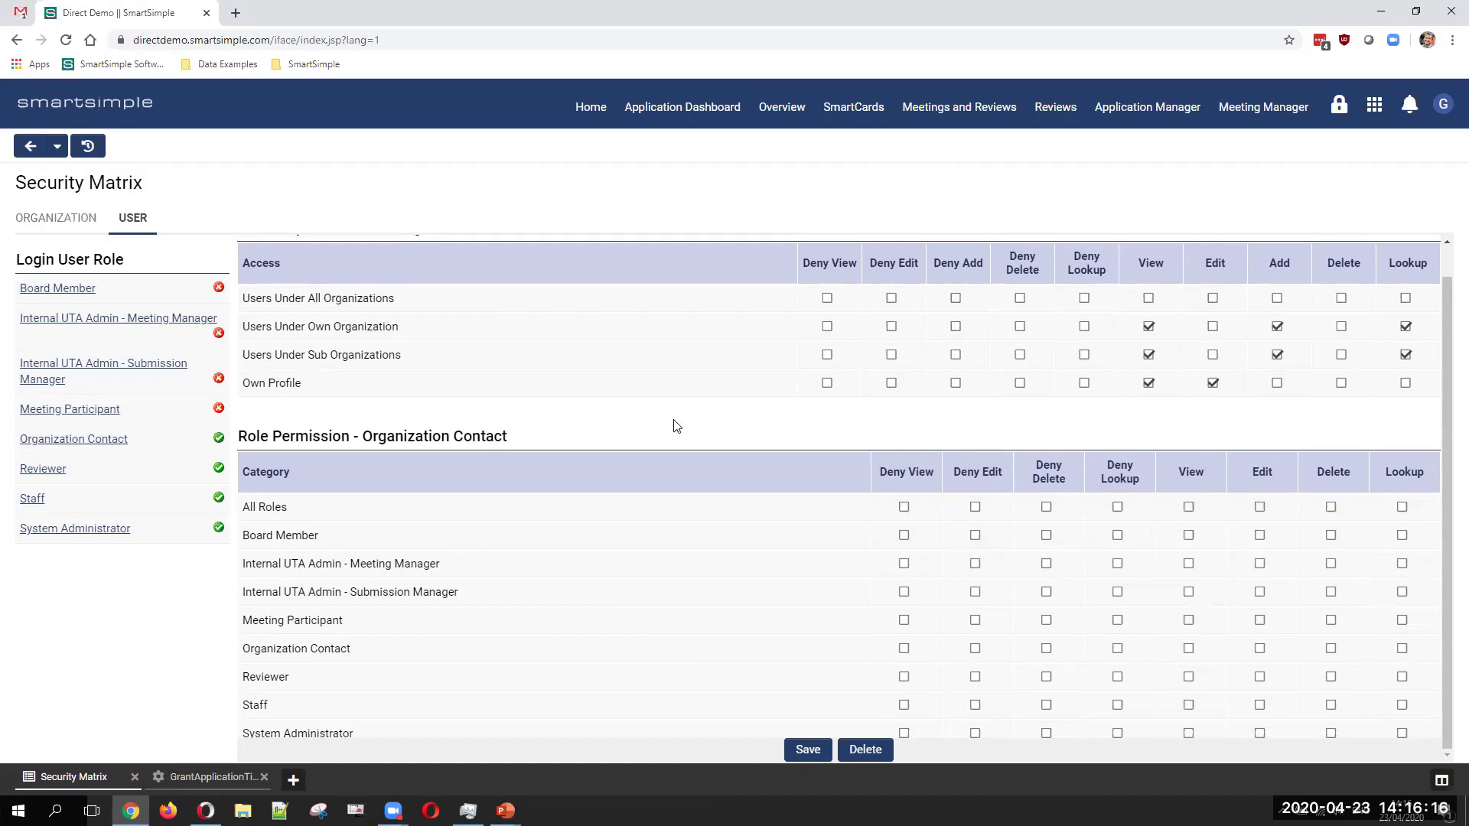
pyautogui.click(32, 472)
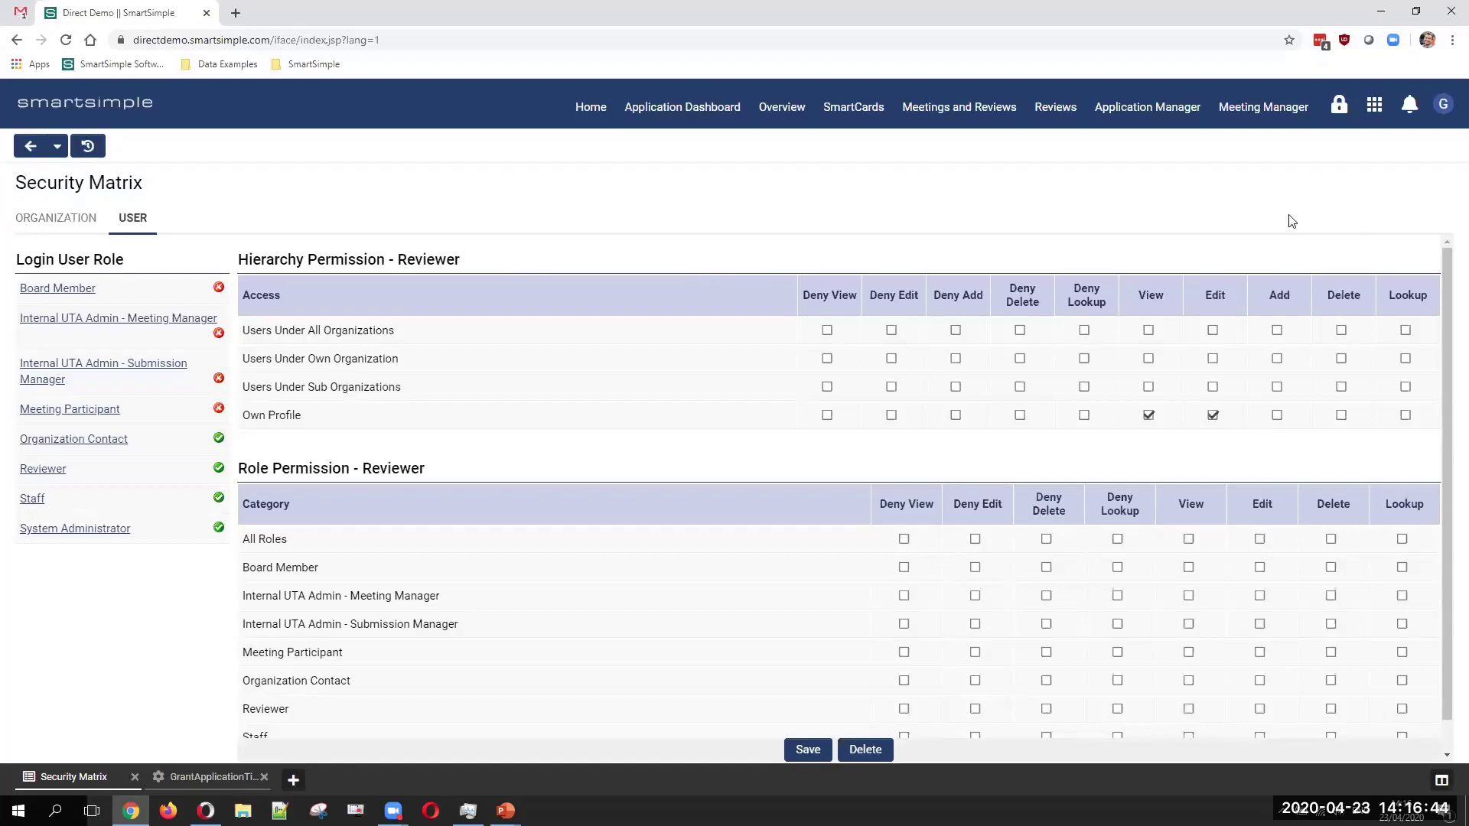
# Step: Open the Application Manager's security settings and look over its Role Permissions
pyautogui.click(1171, 115)
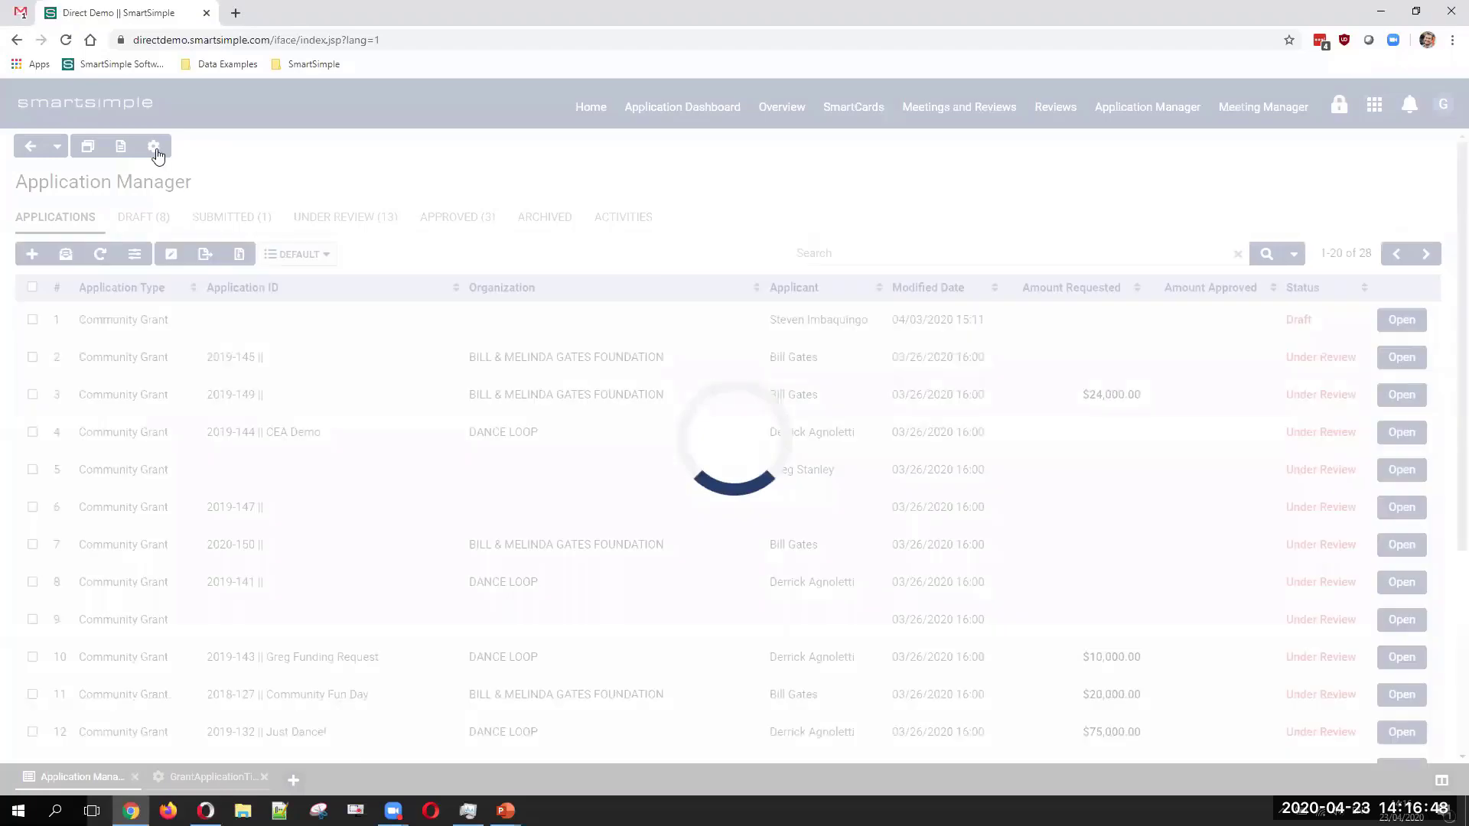
pyautogui.click(156, 152)
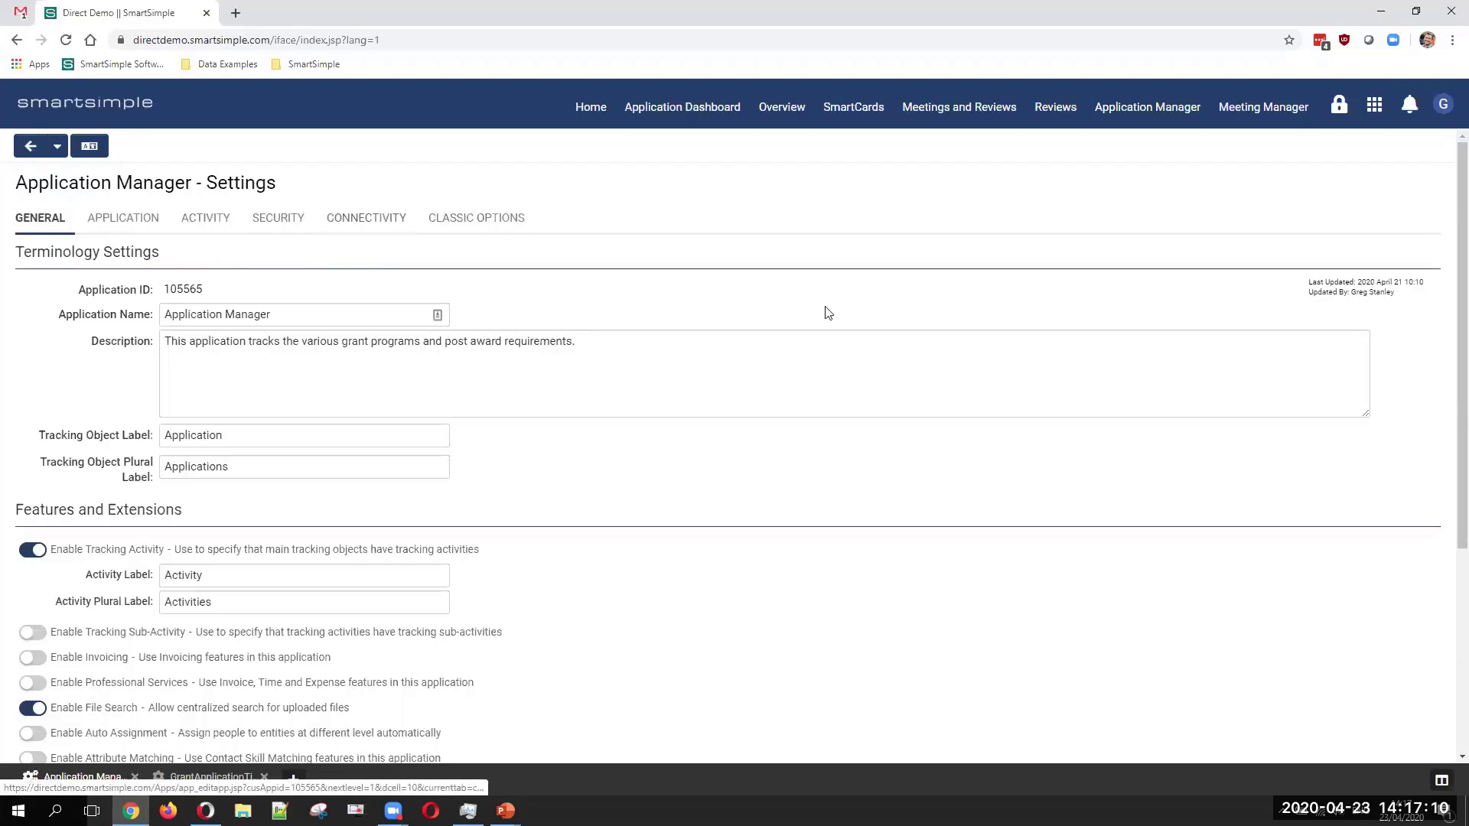
pyautogui.click(295, 232)
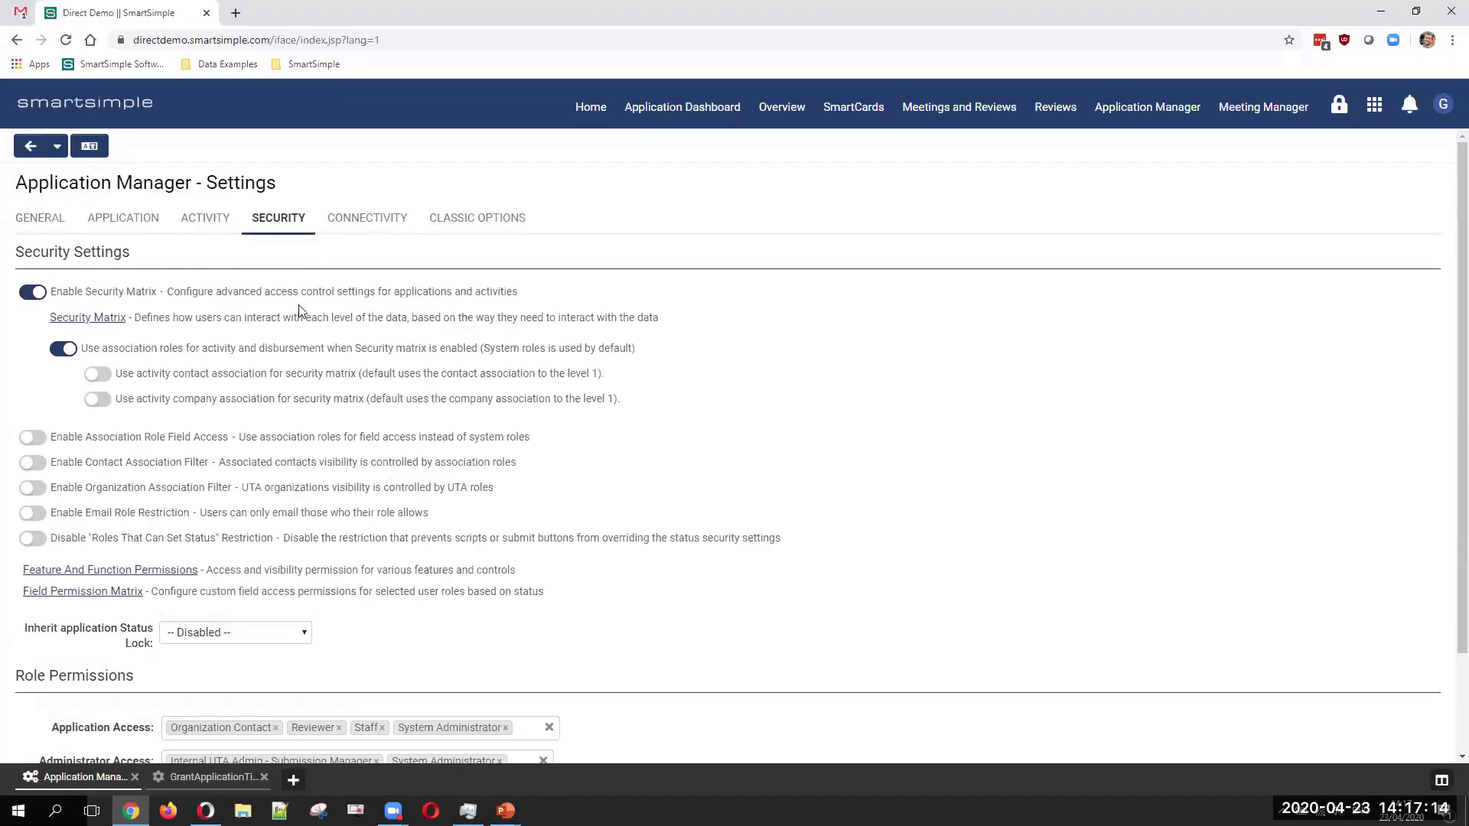
pyautogui.scroll(-2, 840, 358)
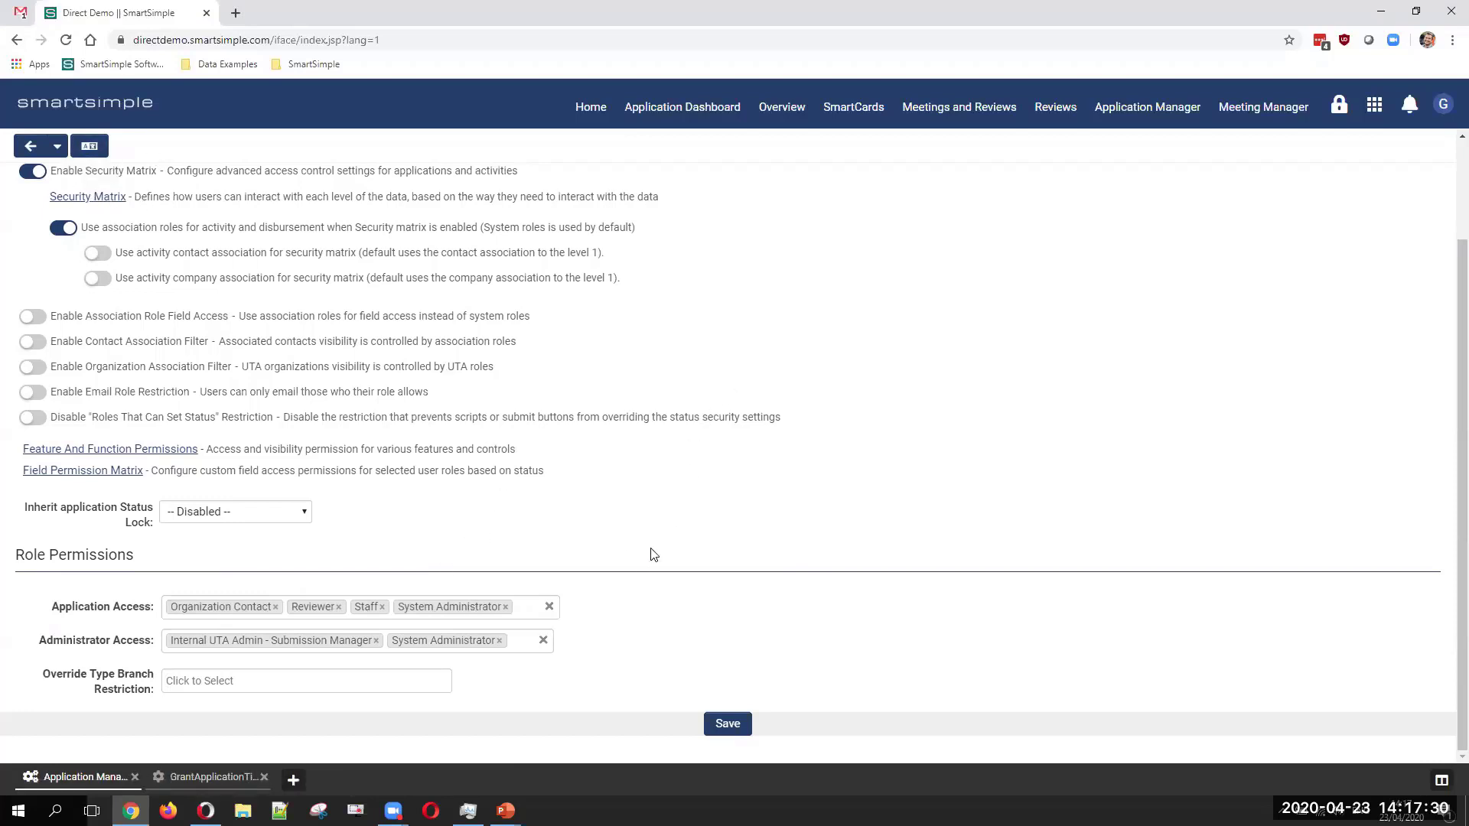
# Step: Disable the use of association roles for activity and disbursement under the enabled Security Matrix
pyautogui.scroll(1, 1086, 427)
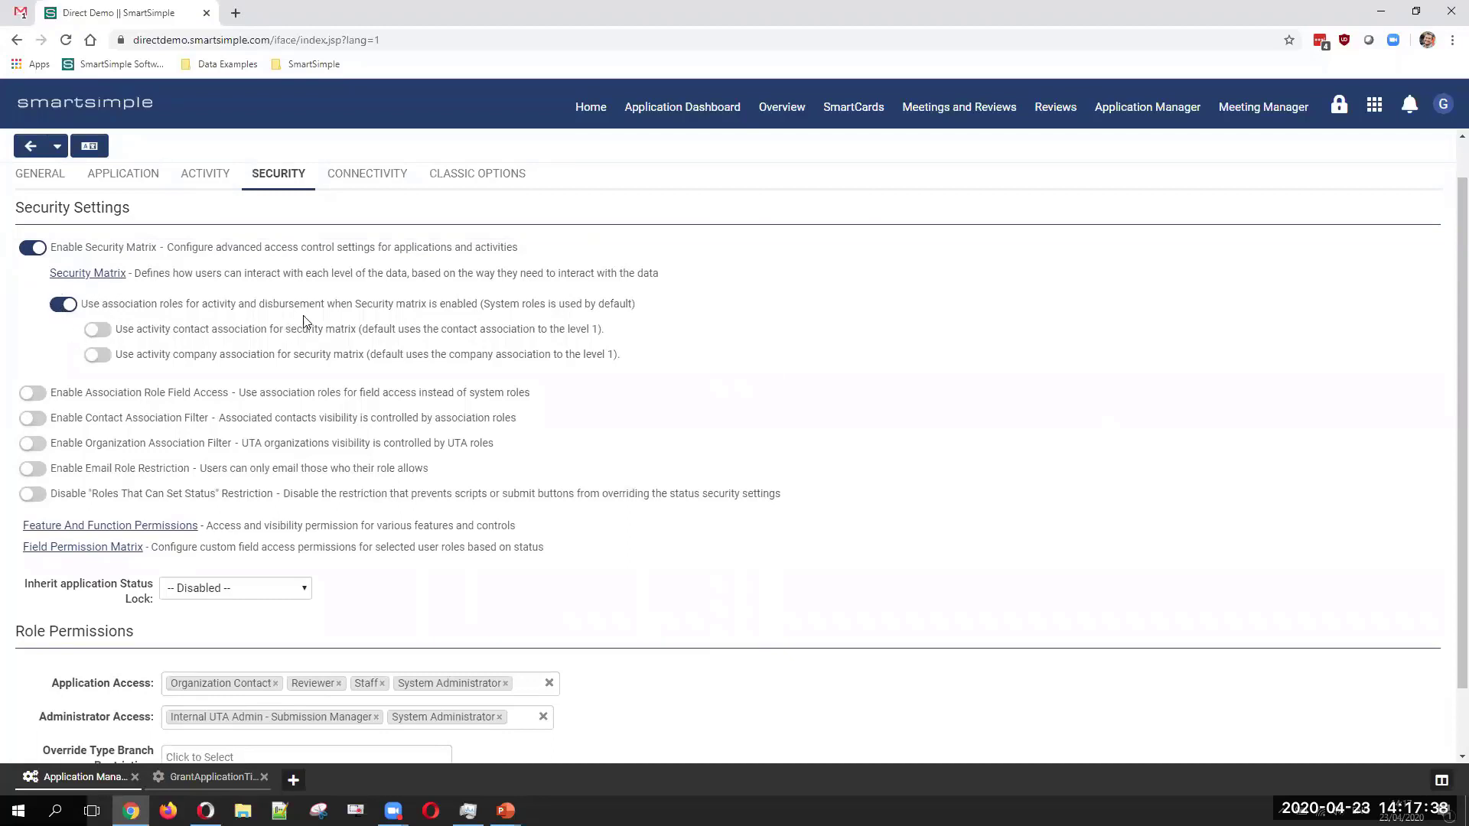
pyautogui.moveTo(87, 303); pyautogui.dragTo(642, 307)
pyautogui.click(643, 307)
pyautogui.click(73, 310)
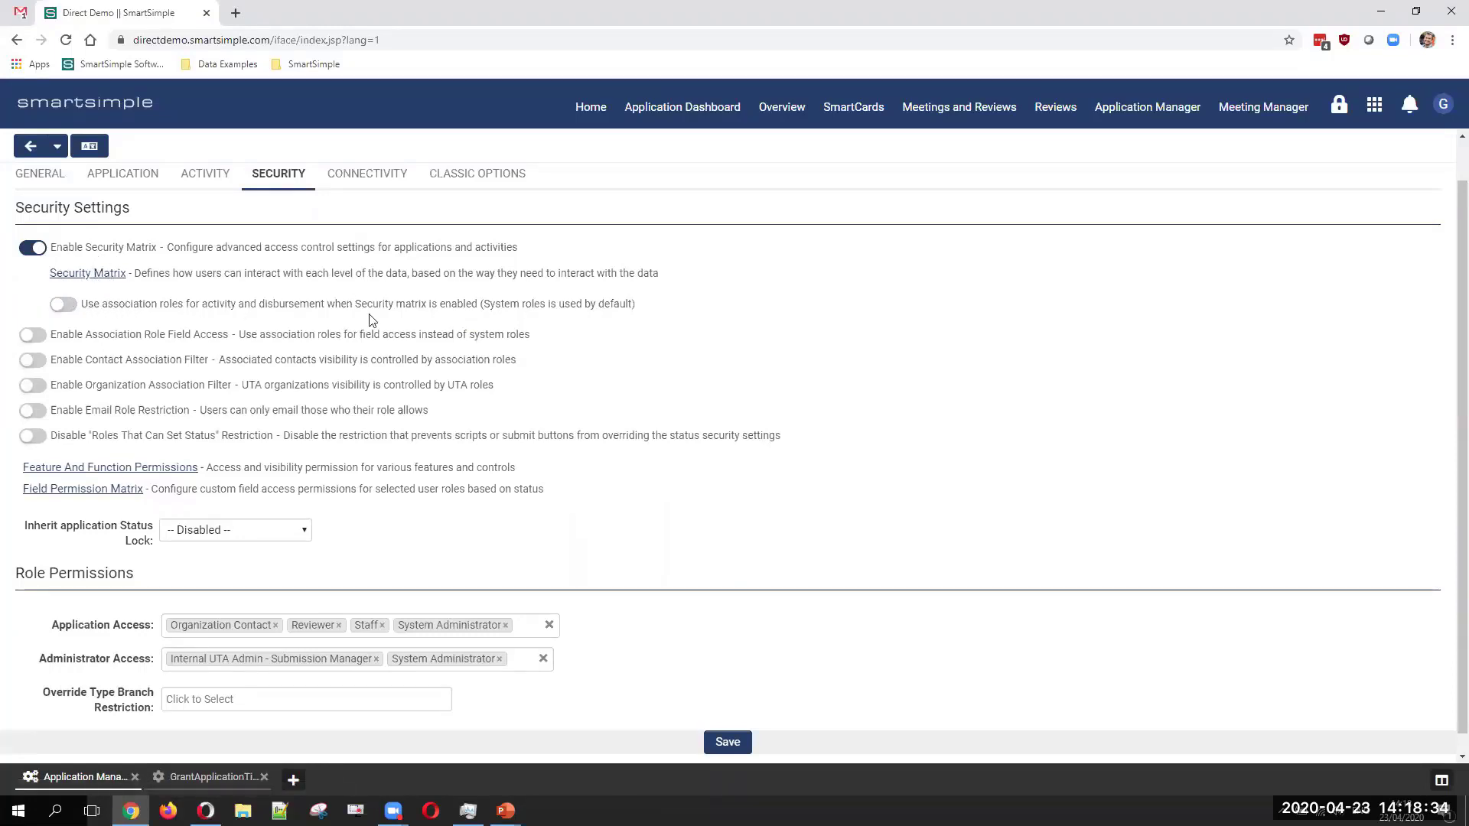
# Step: Open the Application Manager's Security Matrix and locate the Organization Contact role's application access
pyautogui.click(87, 275)
pyautogui.press('Return')
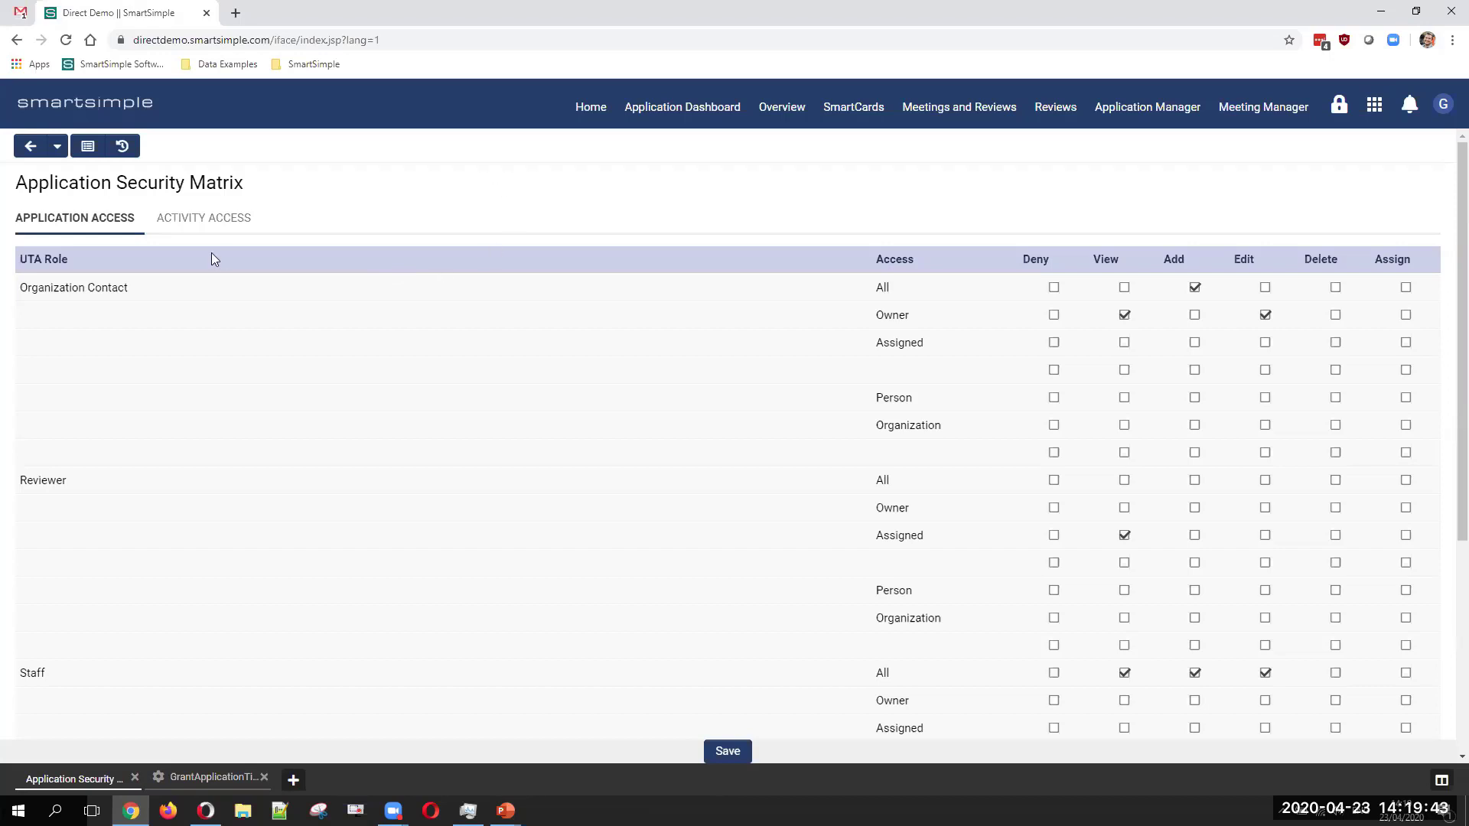
pyautogui.moveTo(23, 289); pyautogui.dragTo(183, 294)
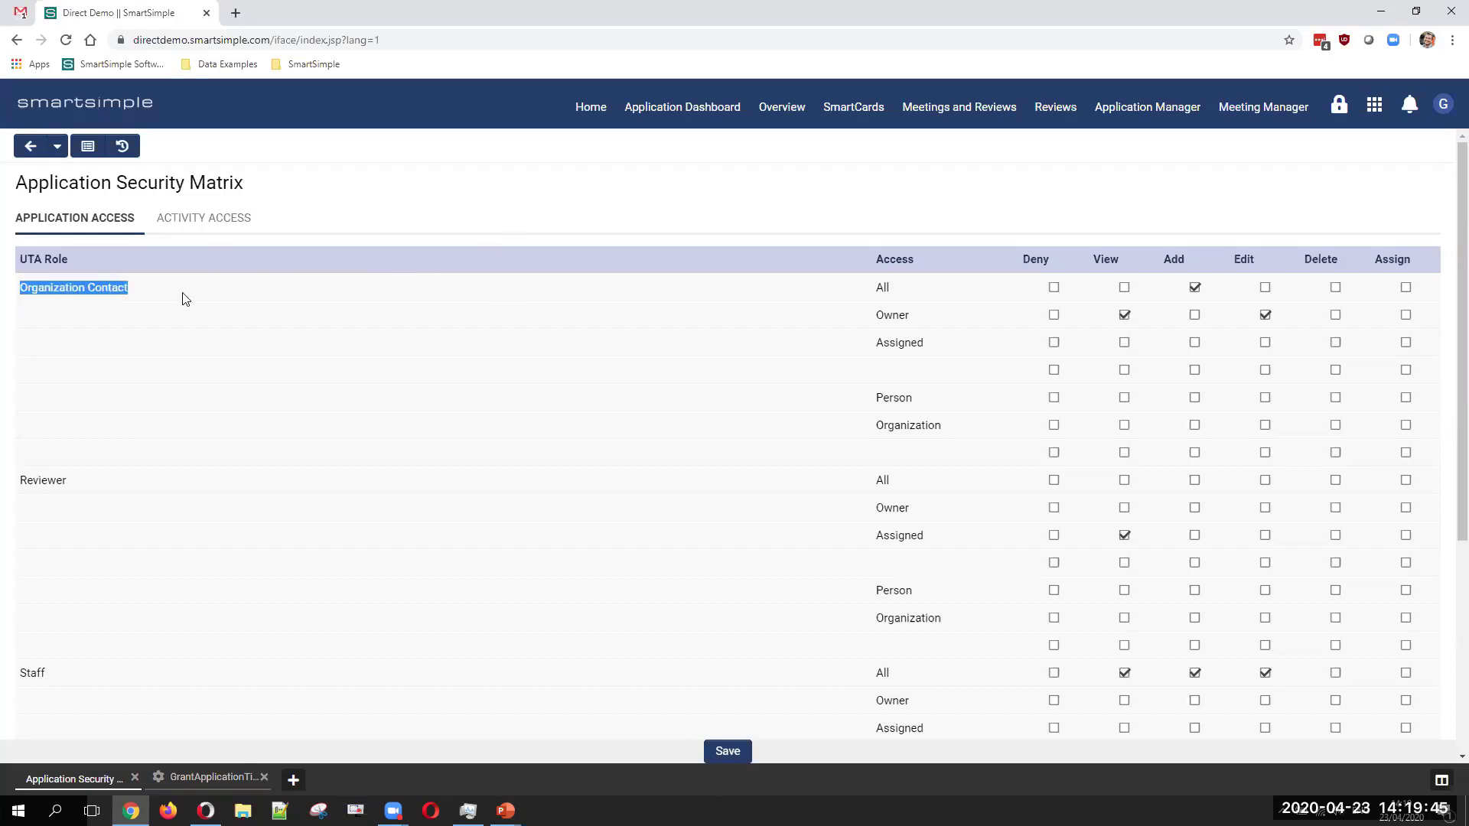
pyautogui.click(183, 298)
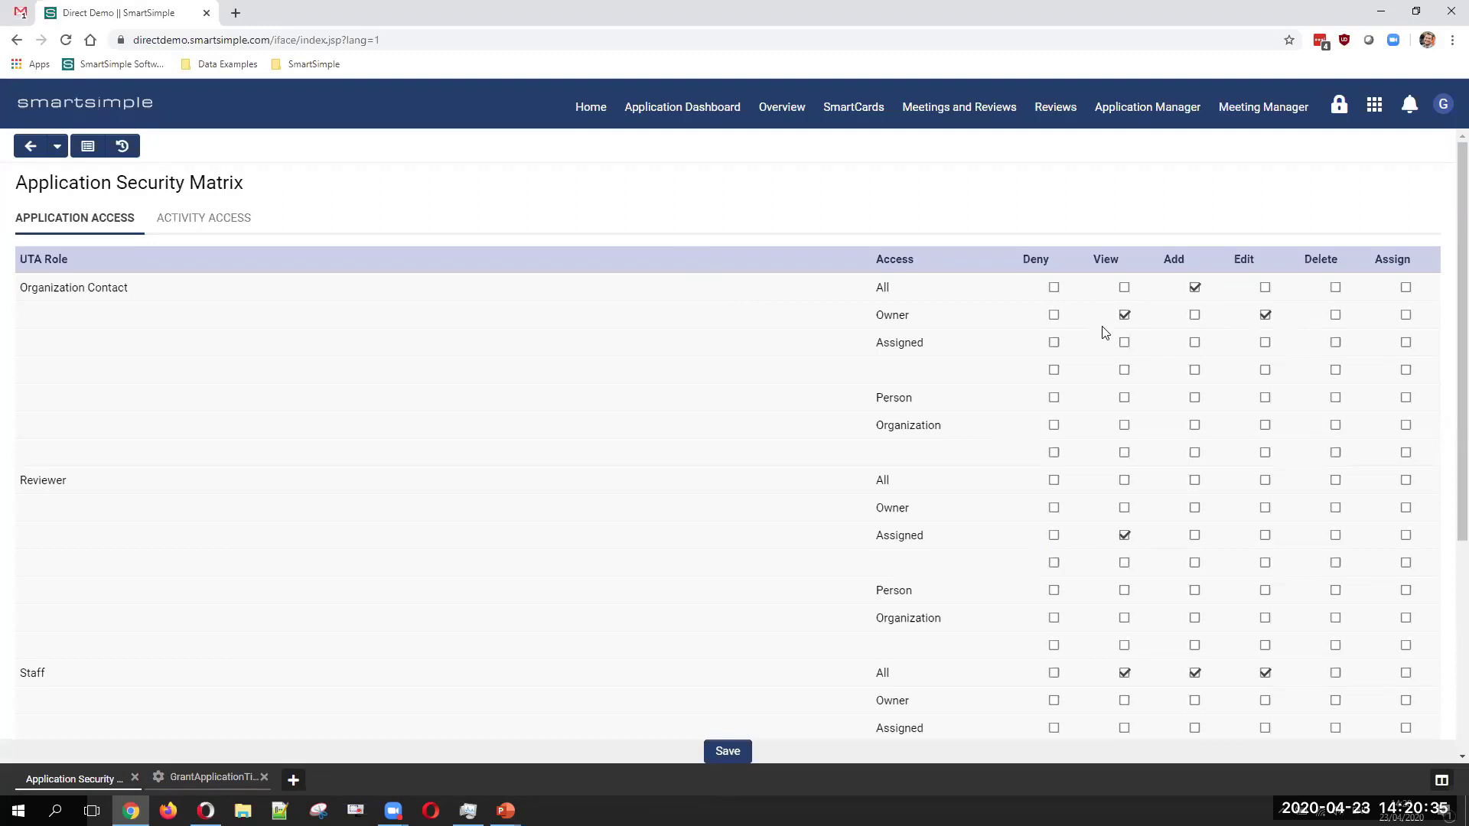
# Step: Examine the Owner, Assigned, Organization and Person access levels of the Organization Contact role
pyautogui.moveTo(860, 316); pyautogui.dragTo(918, 316)
pyautogui.moveTo(873, 341); pyautogui.dragTo(926, 349)
pyautogui.click(881, 375)
pyautogui.moveTo(872, 426); pyautogui.dragTo(954, 433)
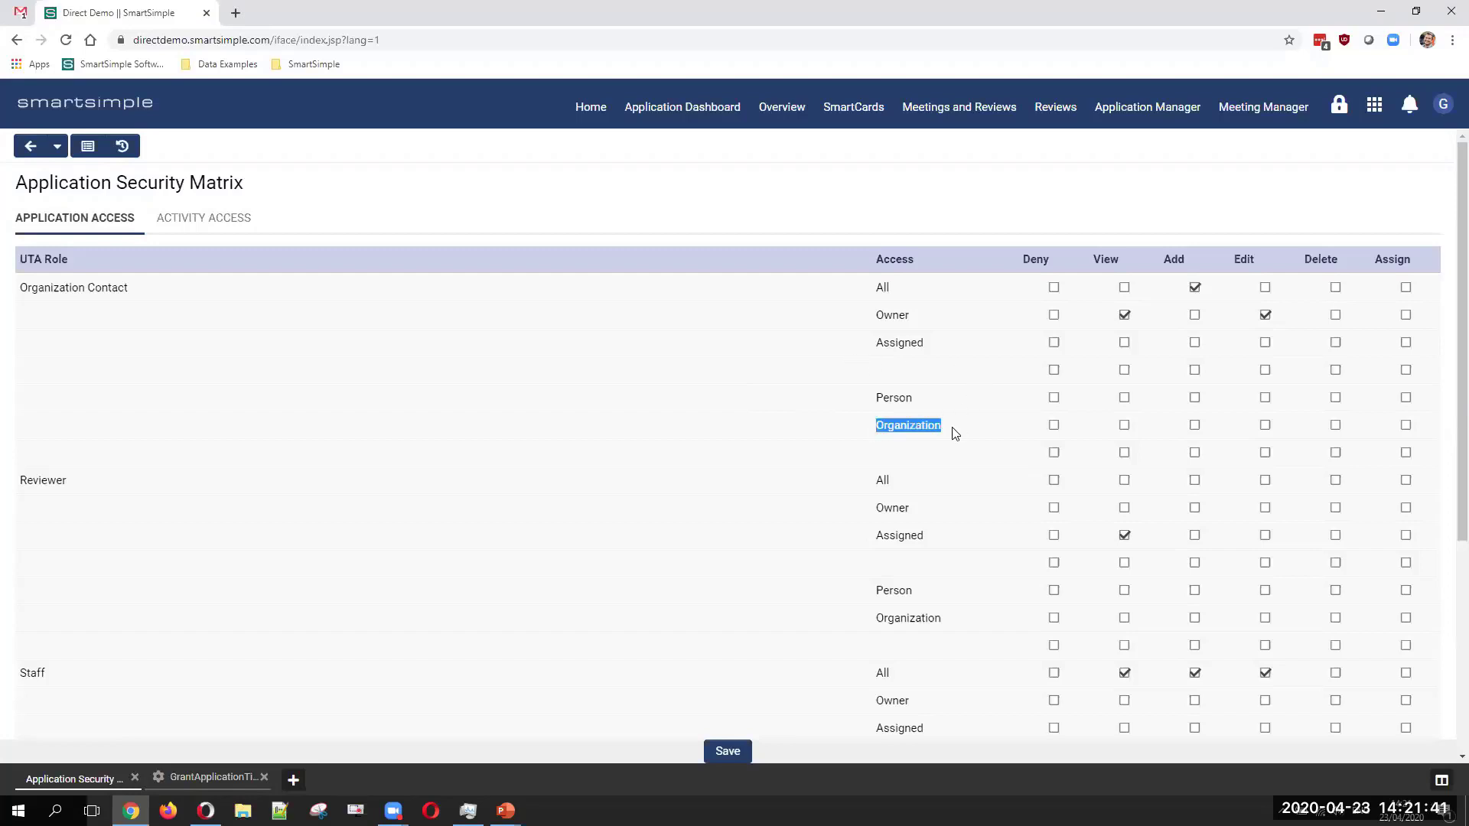
pyautogui.click(956, 433)
pyautogui.moveTo(877, 397); pyautogui.dragTo(923, 405)
pyautogui.click(927, 403)
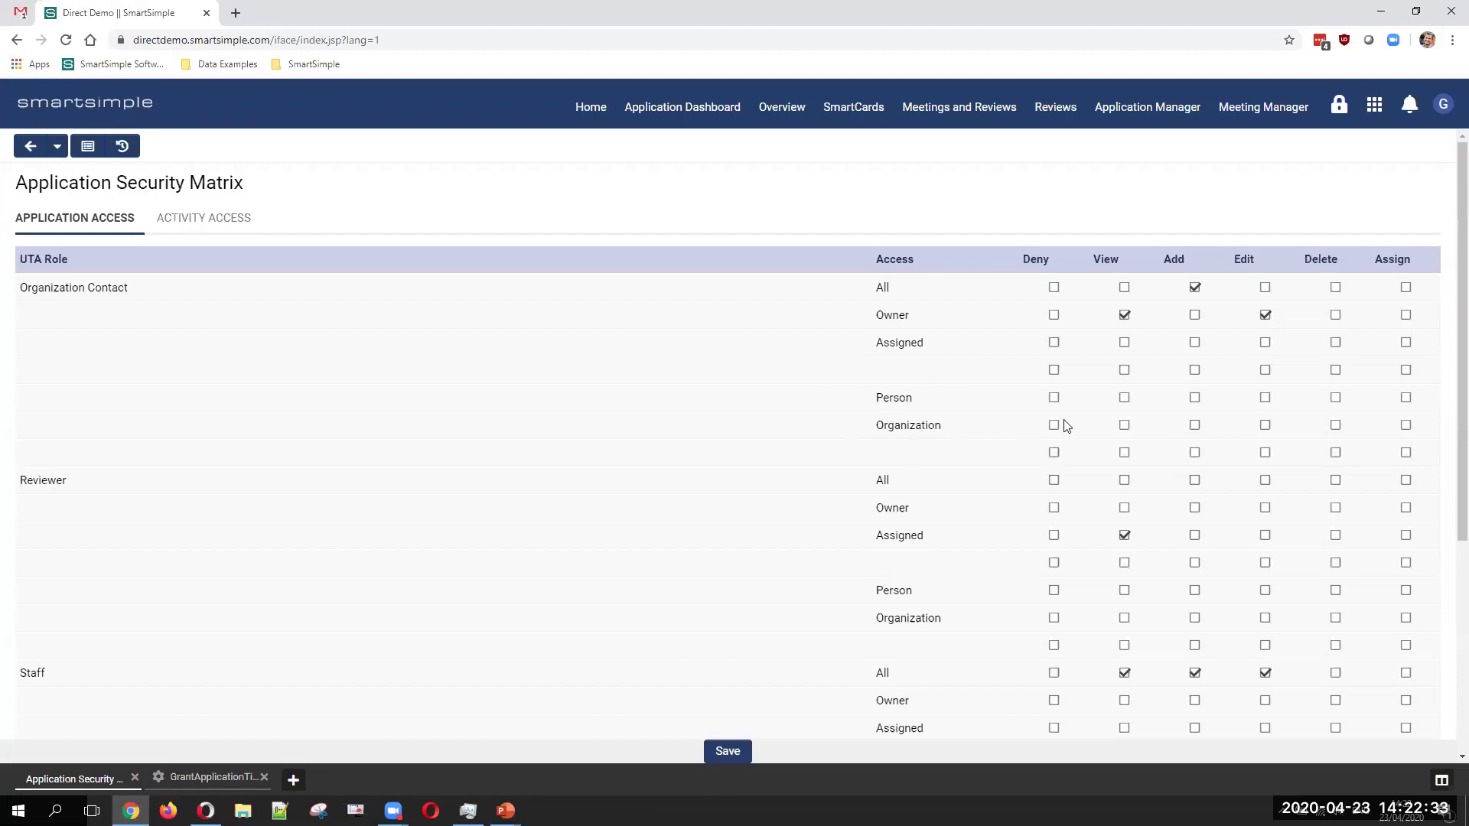
# Step: Try granting Organization Contact View and Edit at the Person level, and remove both again
pyautogui.click(1124, 397)
pyautogui.click(1266, 398)
pyautogui.click(1125, 397)
pyautogui.click(1265, 397)
# Step: For Organization Contact, try View and Deny at the Organization level and Deny at the Owner level
pyautogui.moveTo(870, 425); pyautogui.dragTo(961, 426)
pyautogui.click(1126, 432)
pyautogui.click(1054, 425)
pyautogui.click(1053, 314)
# Step: Check the Reviewer's Assigned access, try View at its Organization level, and grant Staff Assign permission for All applications
pyautogui.scroll(-2, 1056, 424)
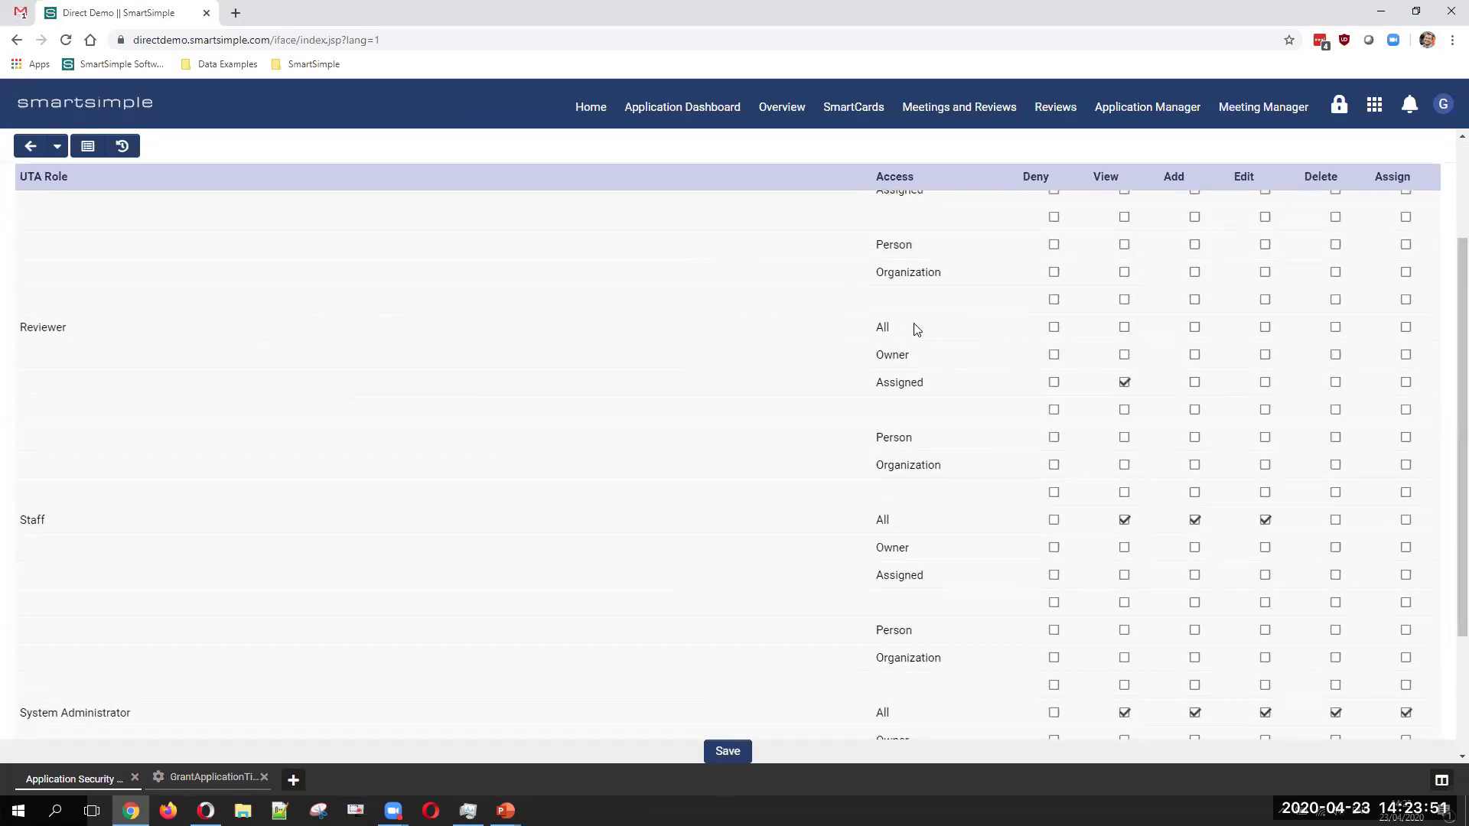
pyautogui.moveTo(865, 388); pyautogui.dragTo(957, 388)
pyautogui.click(957, 389)
pyautogui.click(1125, 466)
pyautogui.scroll(-2, 841, 409)
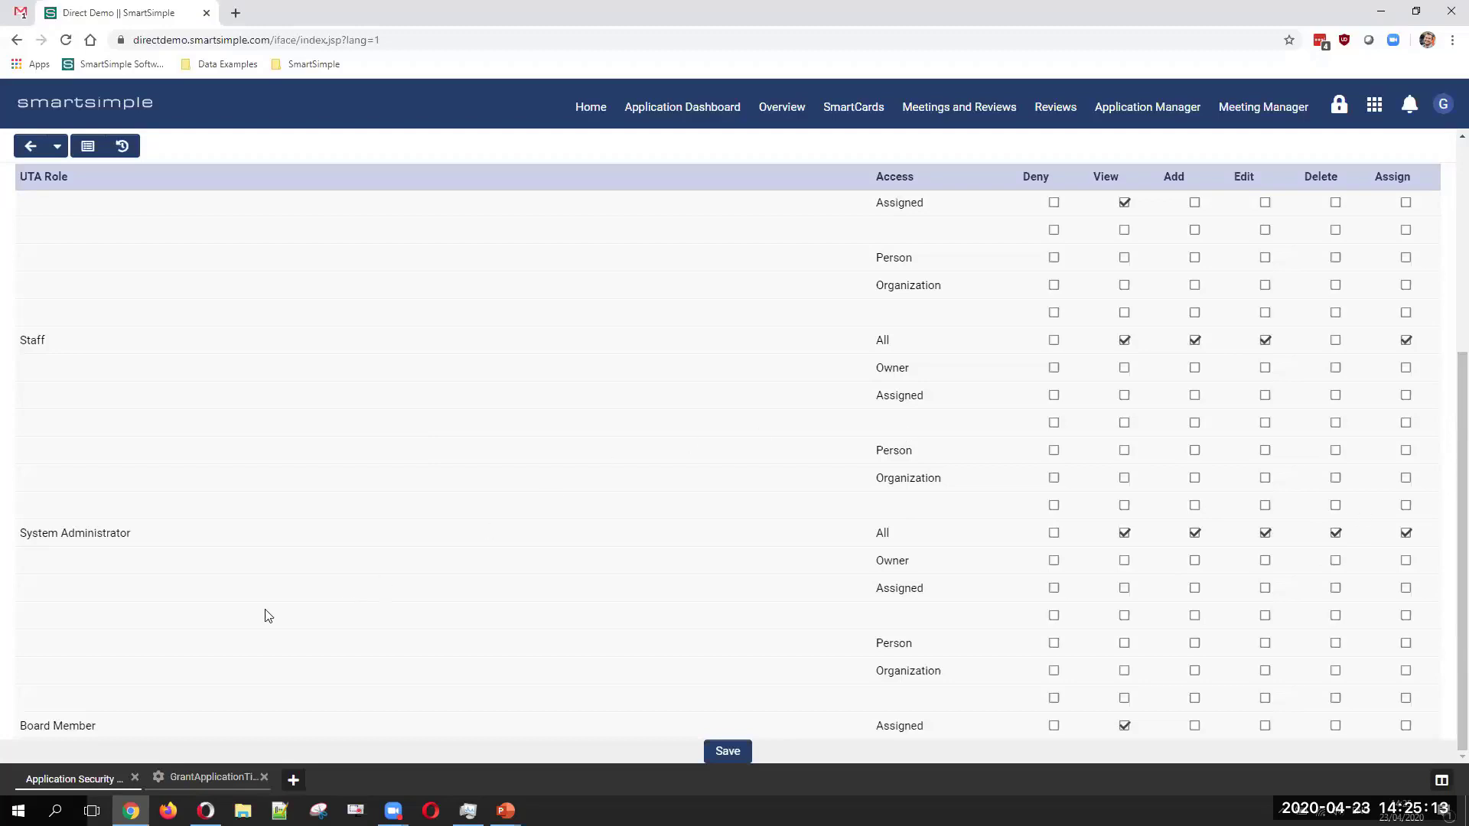
# Step: Examine the Board Member role's application access and each role's permissions in the Activity Security Matrix
pyautogui.moveTo(21, 725); pyautogui.dragTo(121, 726)
pyautogui.click(124, 725)
pyautogui.scroll(5, 791, 604)
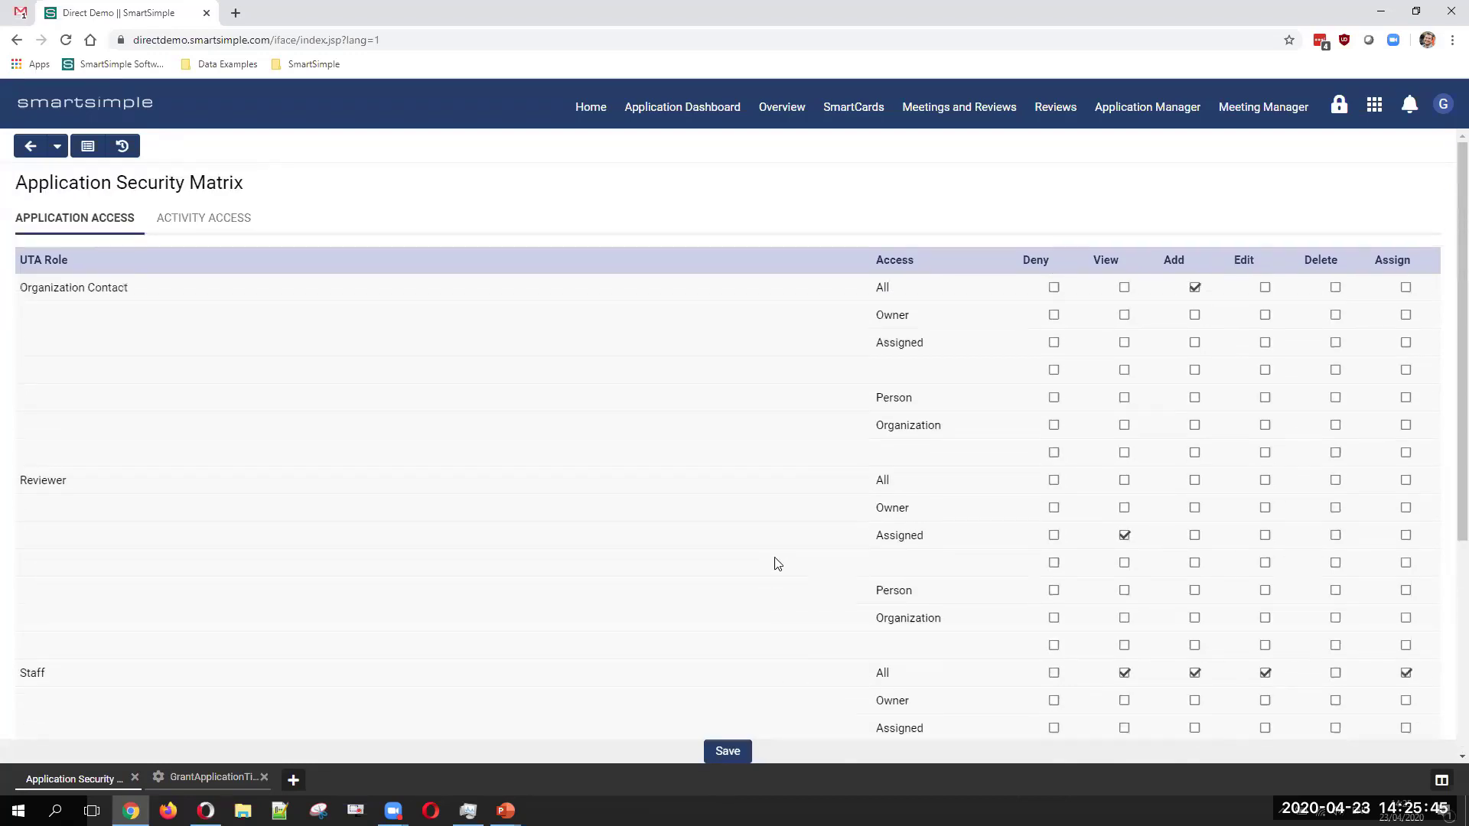
pyautogui.click(204, 218)
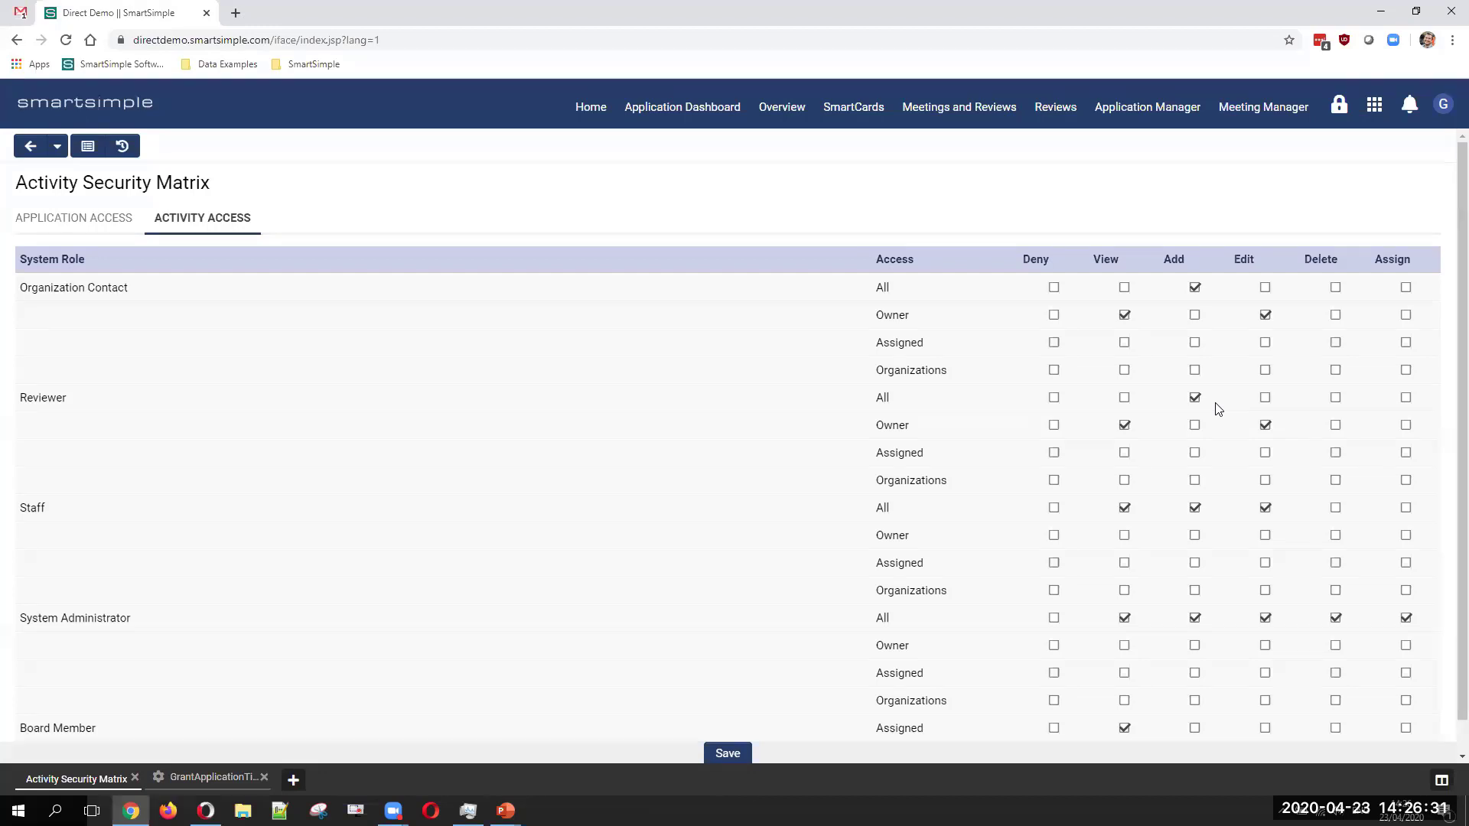
pyautogui.scroll(-1, 1249, 749)
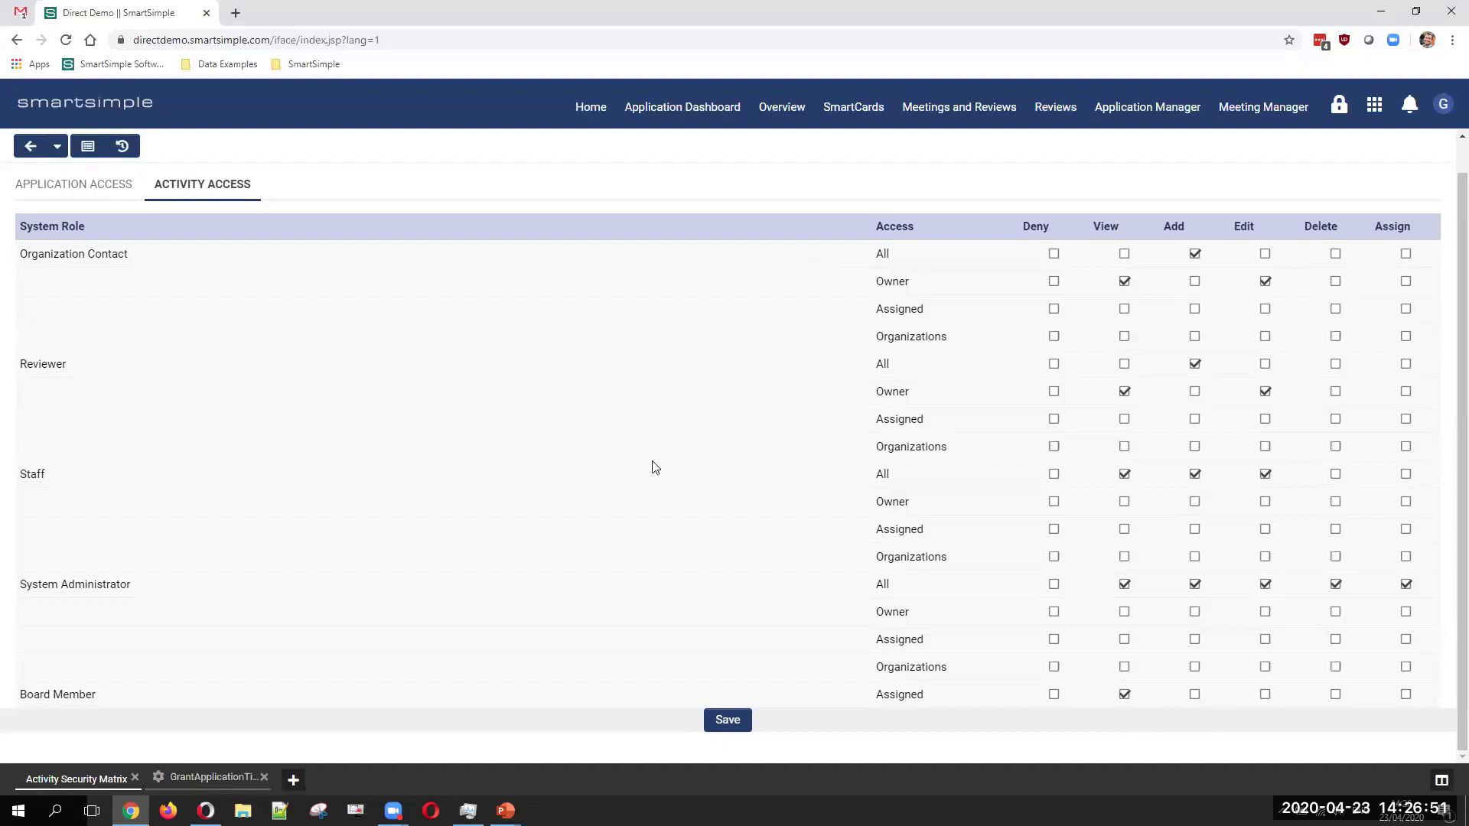
# Step: Open the Field Permission Matrix list from the Application Manager's security settings
pyautogui.click(1155, 114)
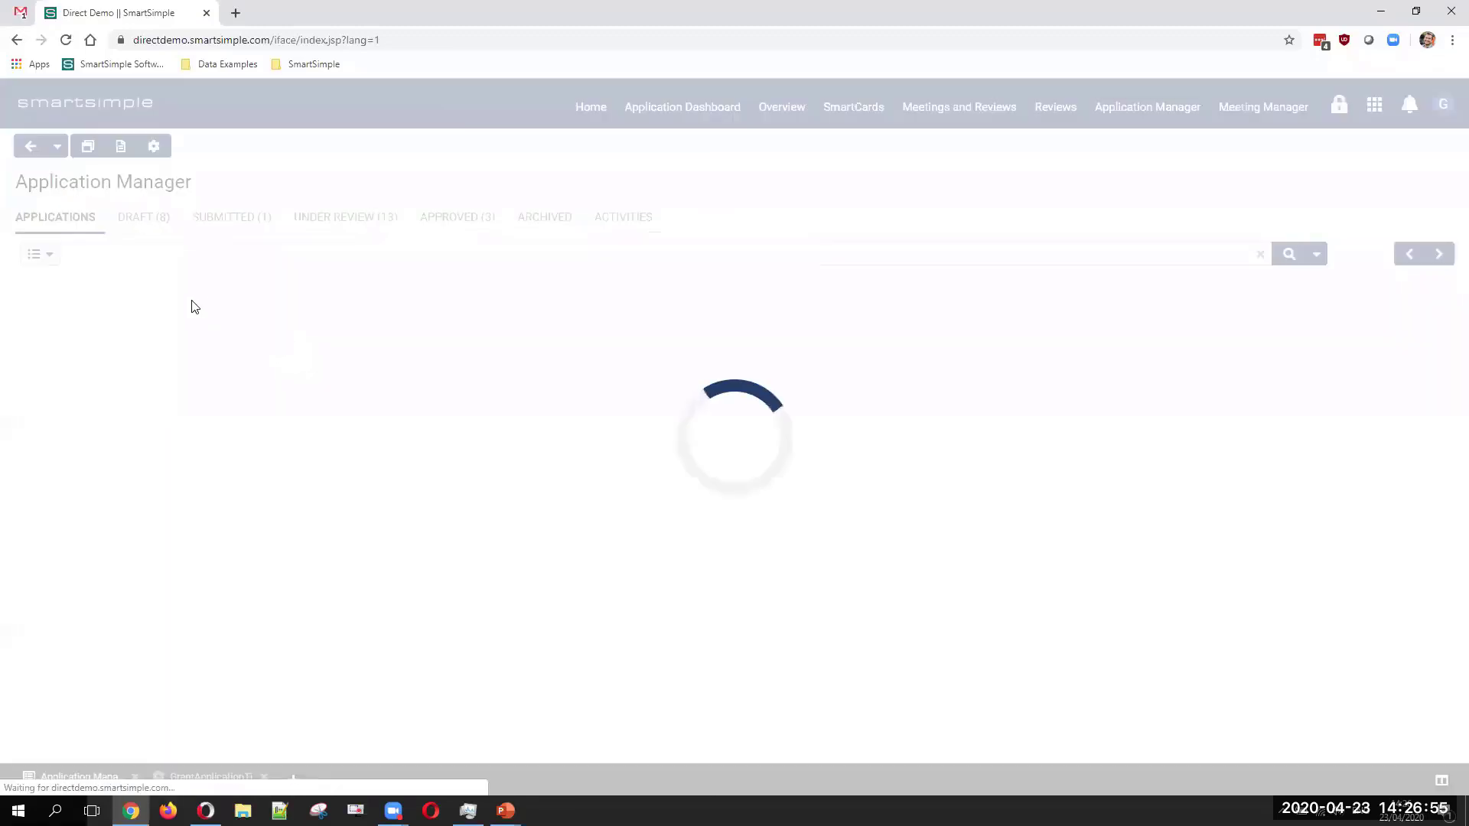
pyautogui.click(154, 146)
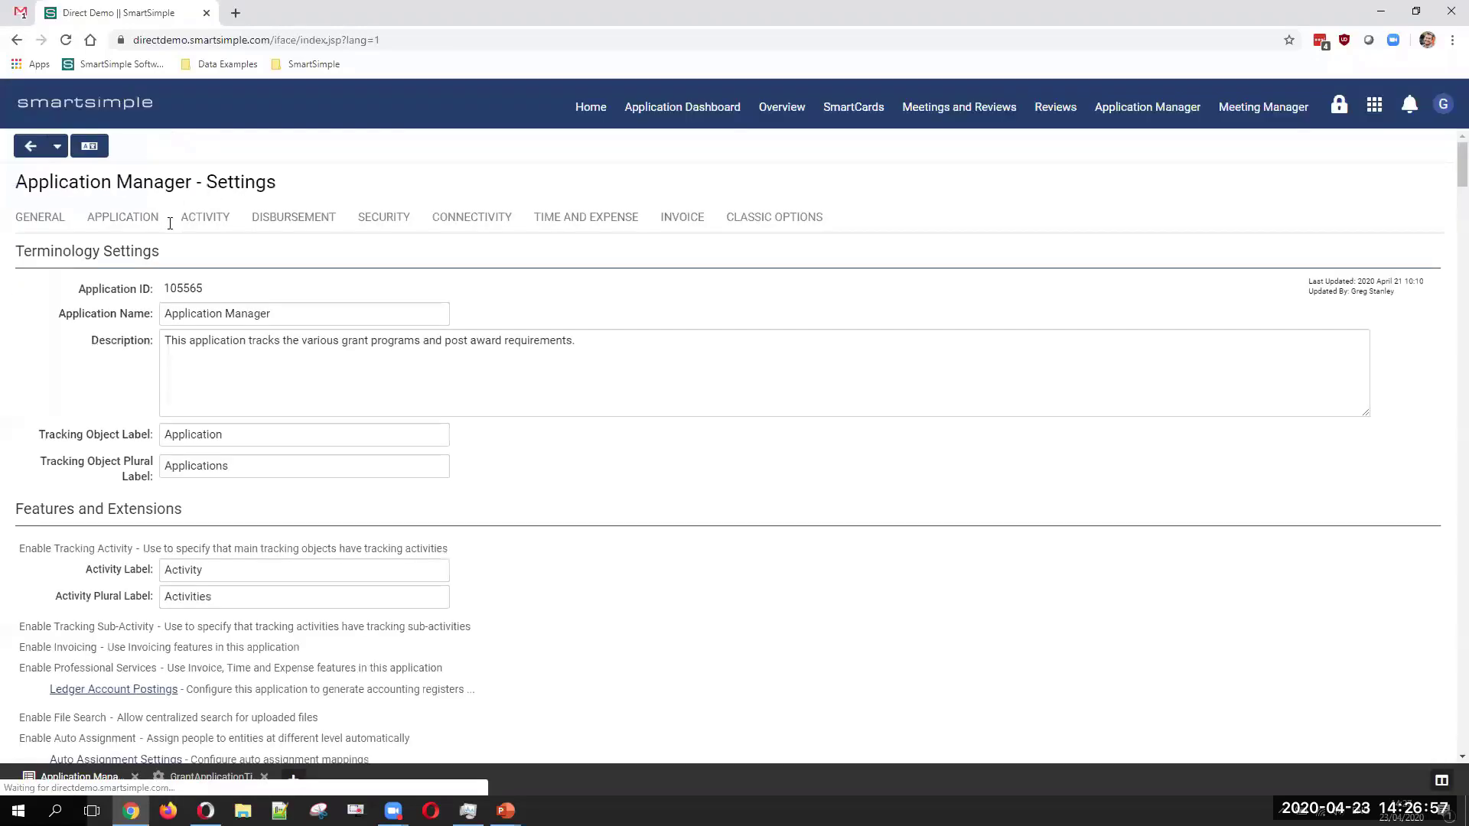
pyautogui.click(122, 217)
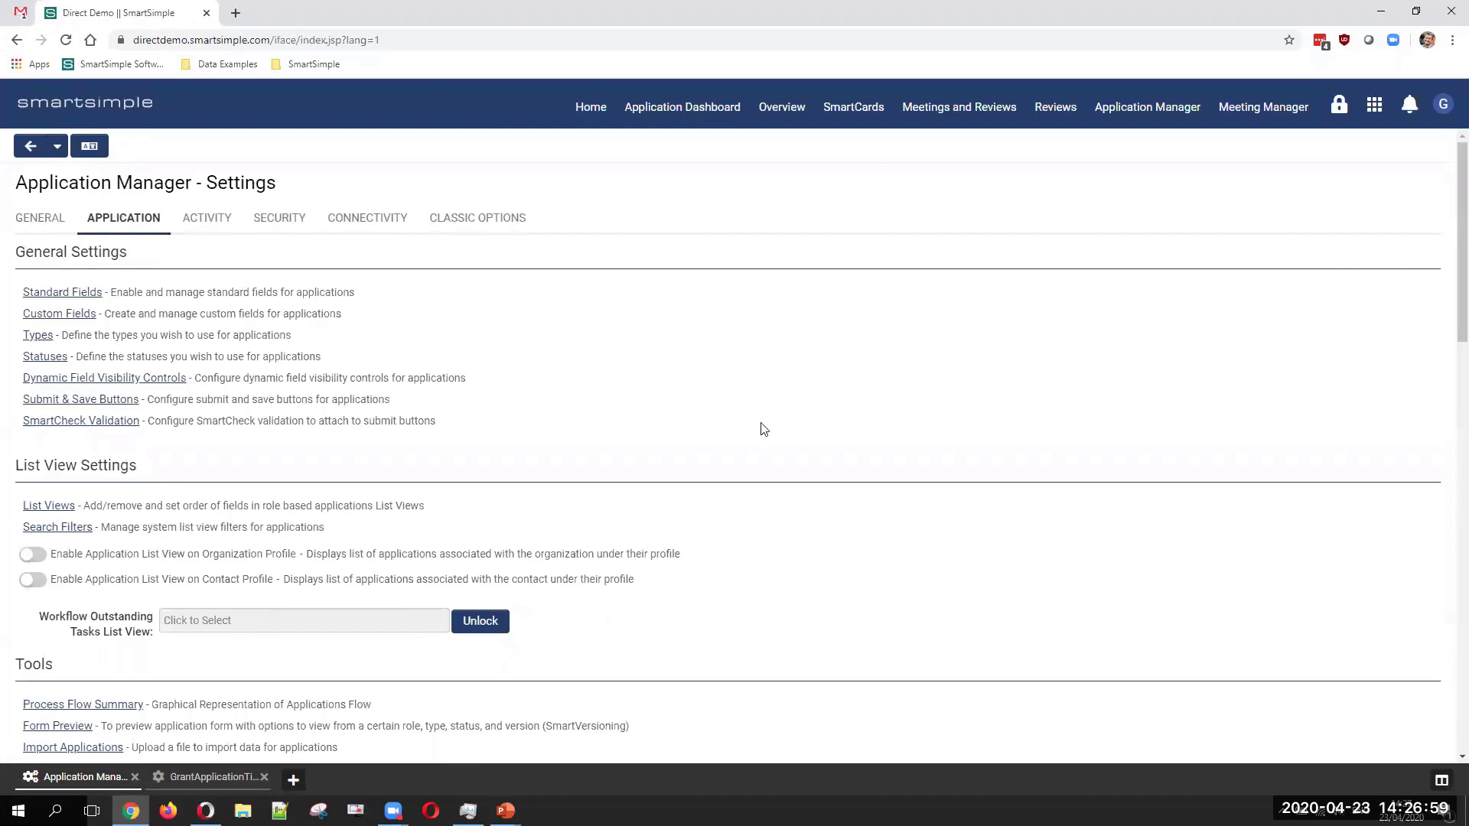
pyautogui.scroll(-2, 795, 434)
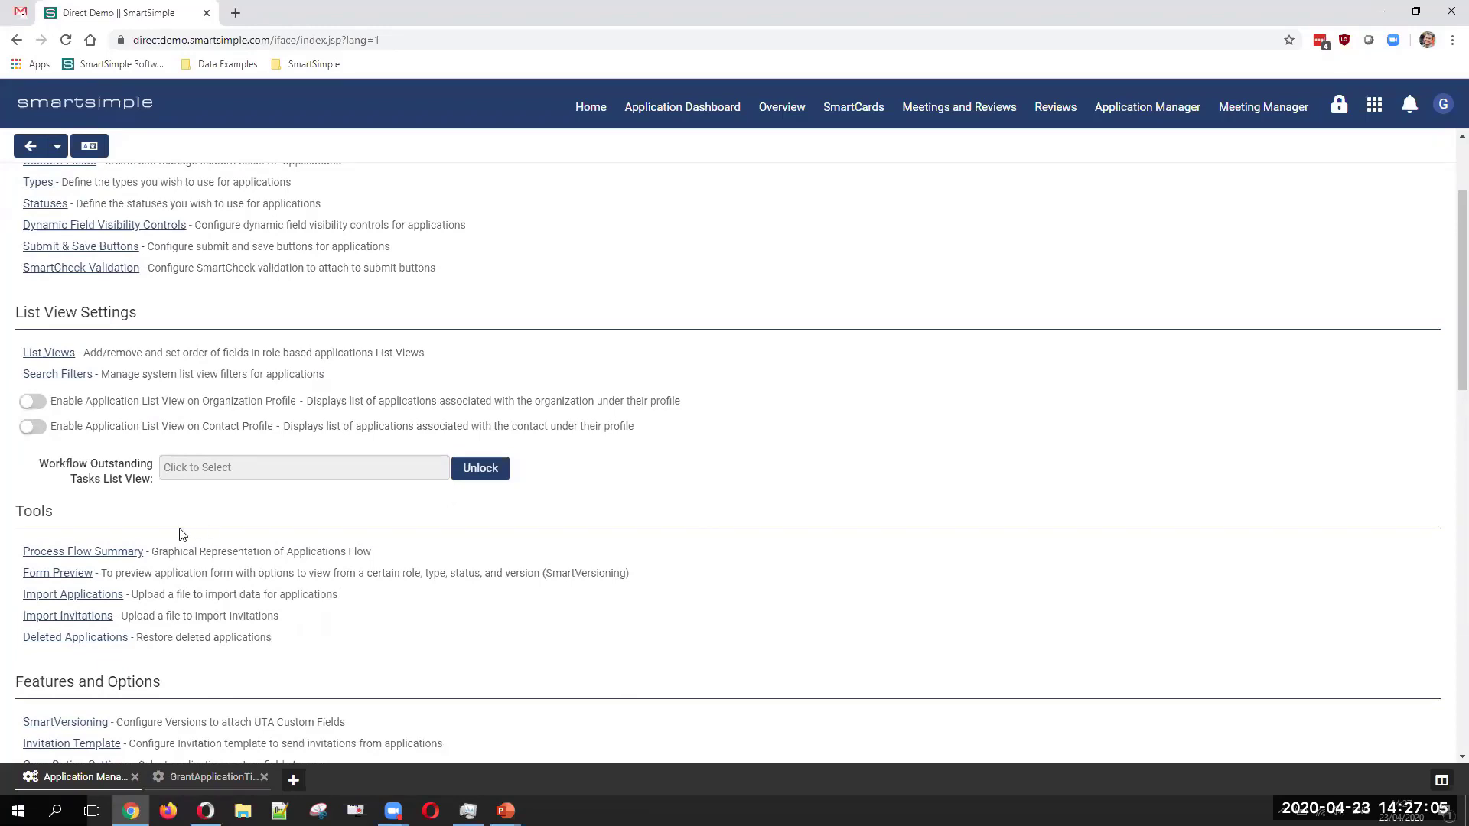
pyautogui.scroll(-5, 375, 388)
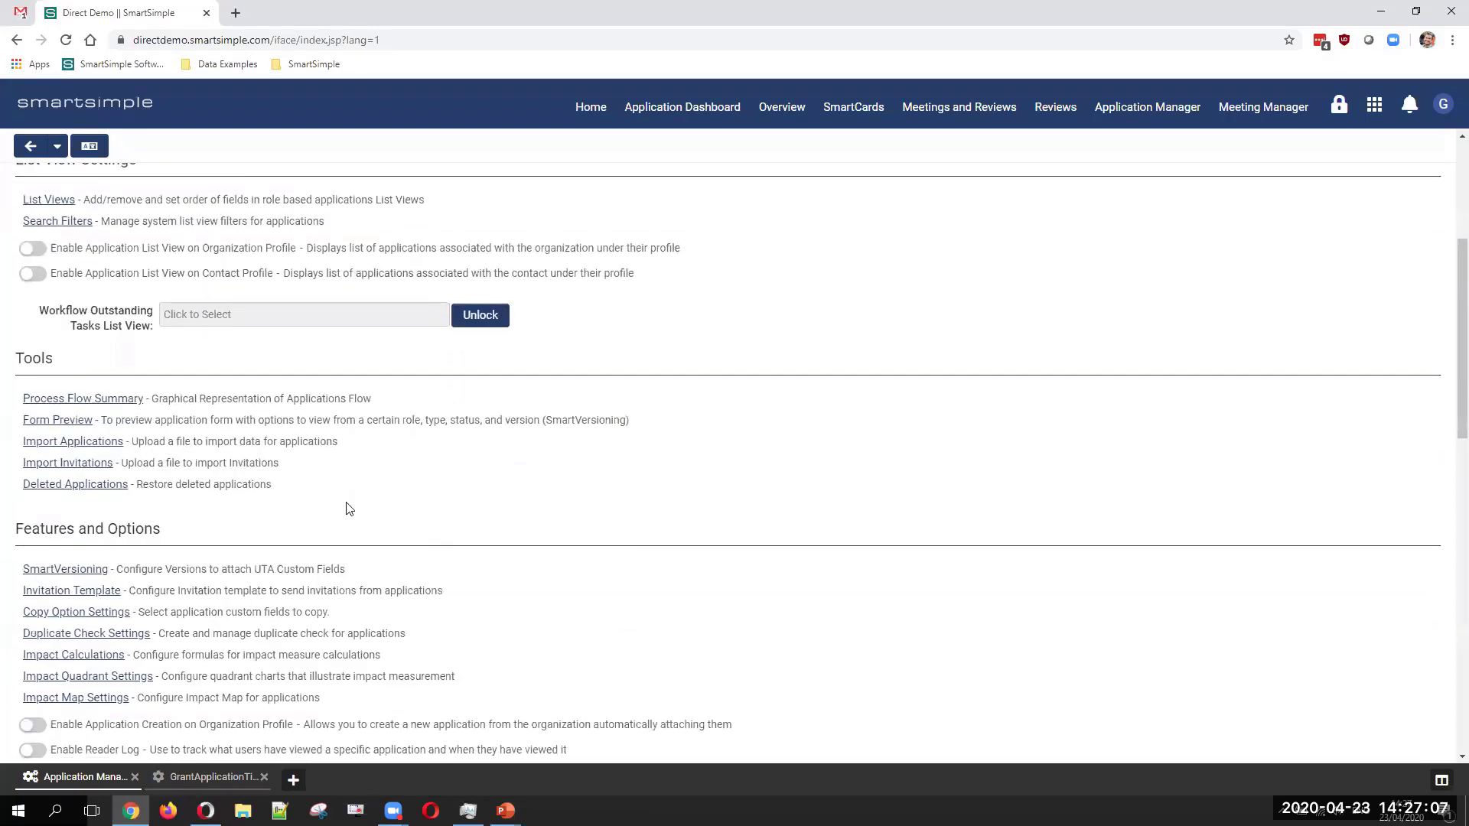
pyautogui.scroll(7, 393, 416)
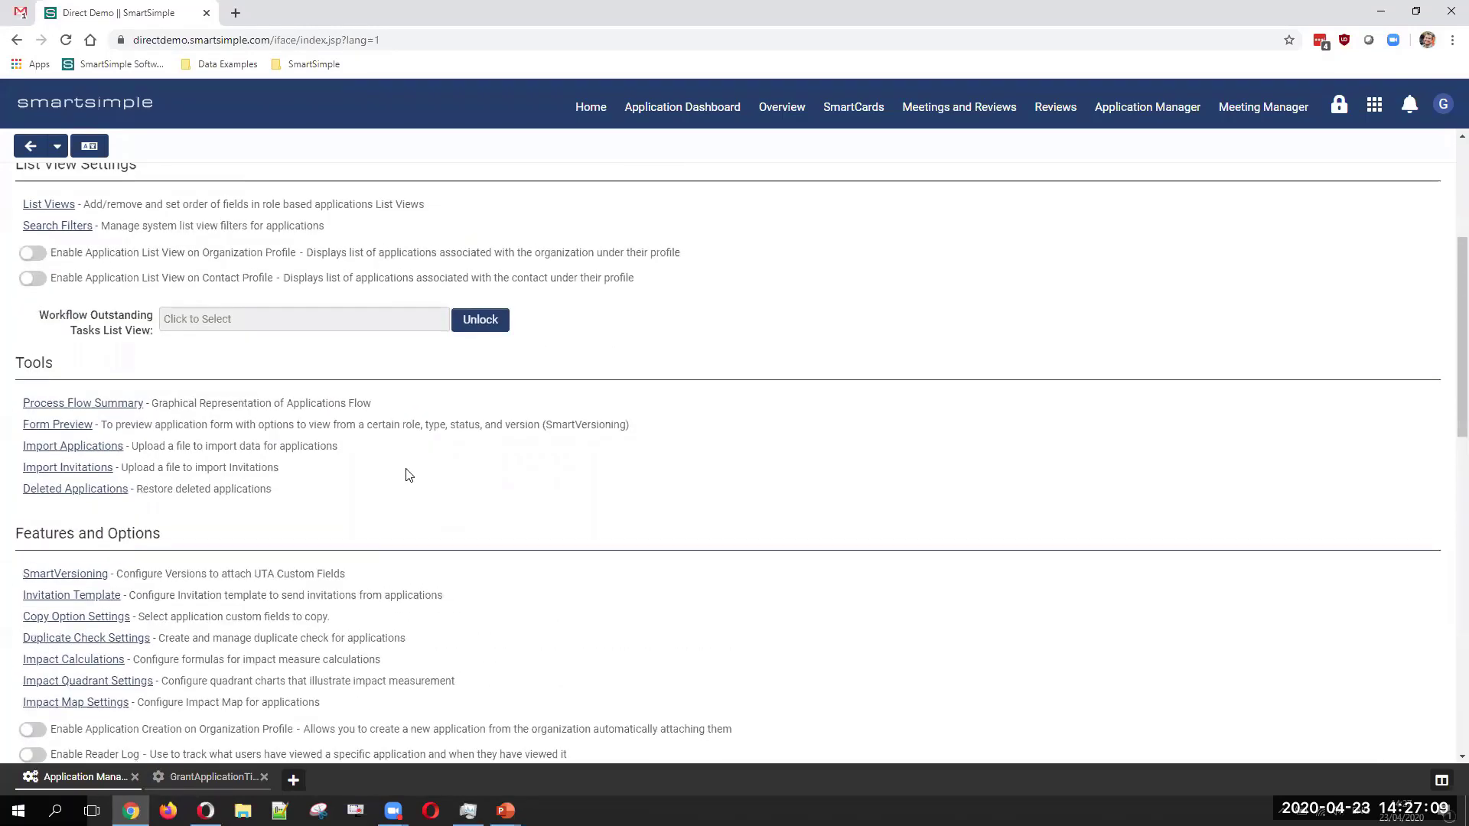
pyautogui.click(278, 219)
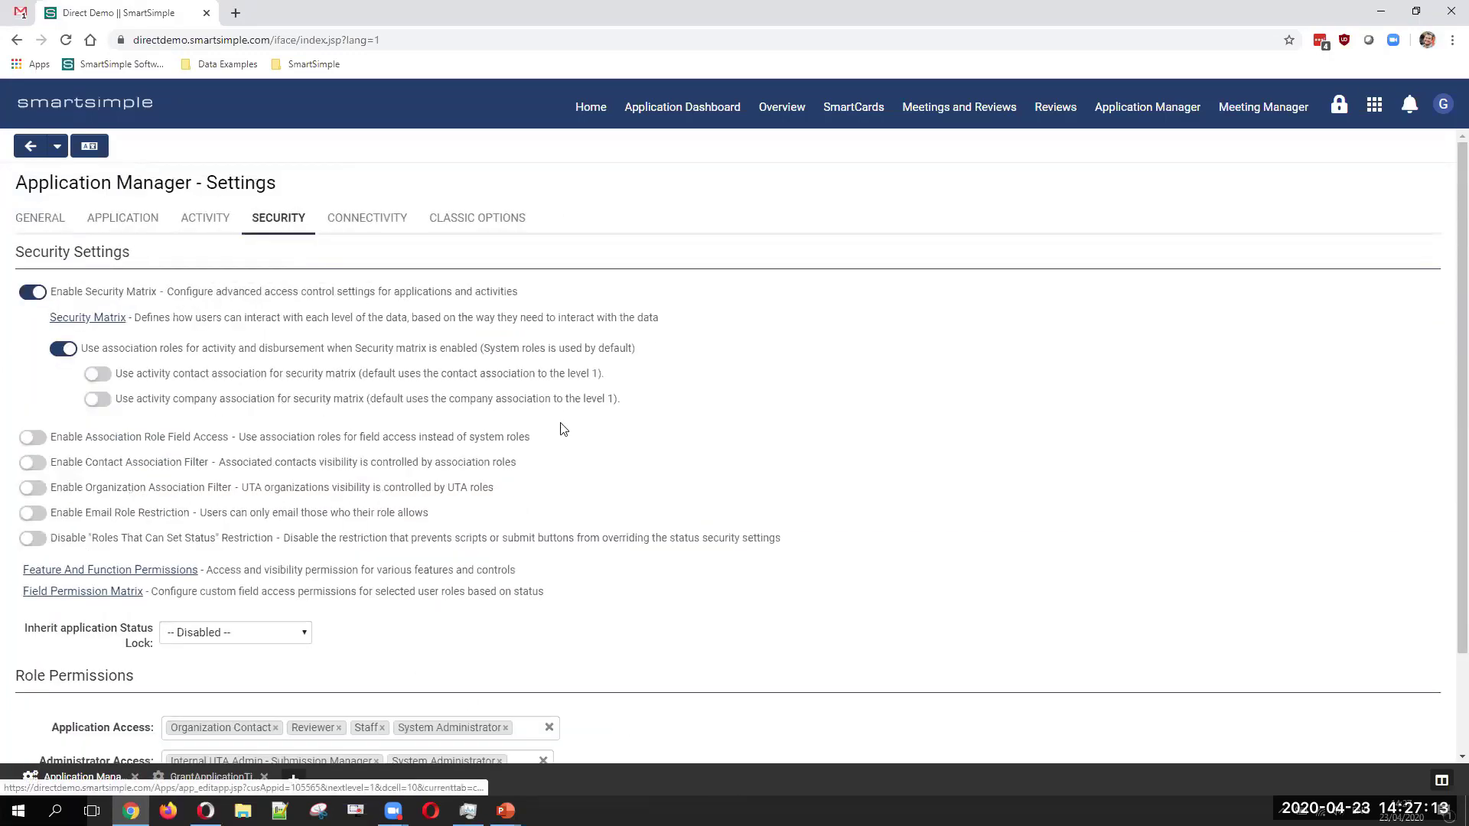
pyautogui.scroll(-2, 329, 455)
pyautogui.click(91, 472)
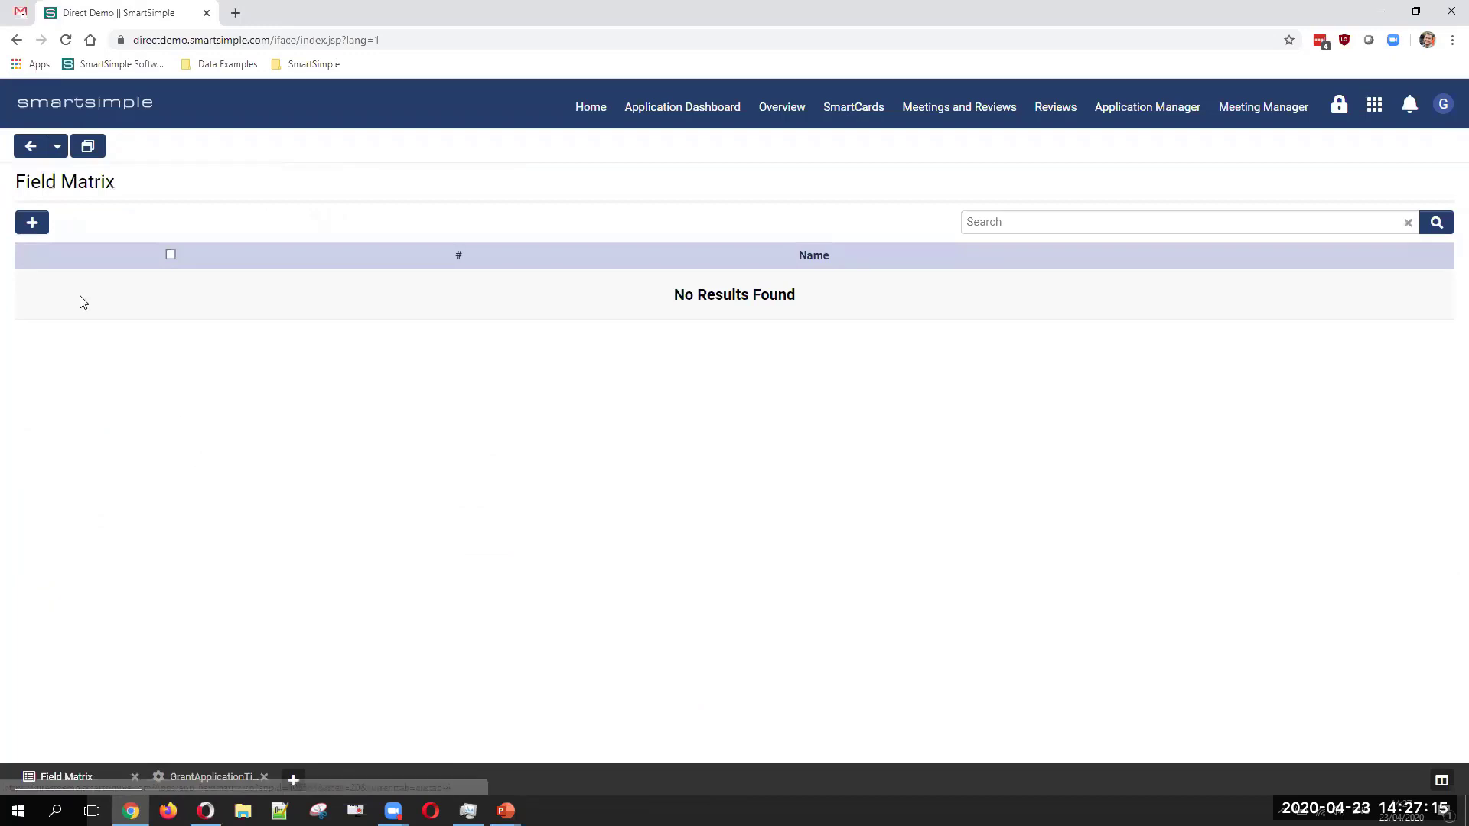
# Step: Create and save a new field matrix named Webinar Demo with the type Application
pyautogui.click(30, 220)
pyautogui.click(326, 227)
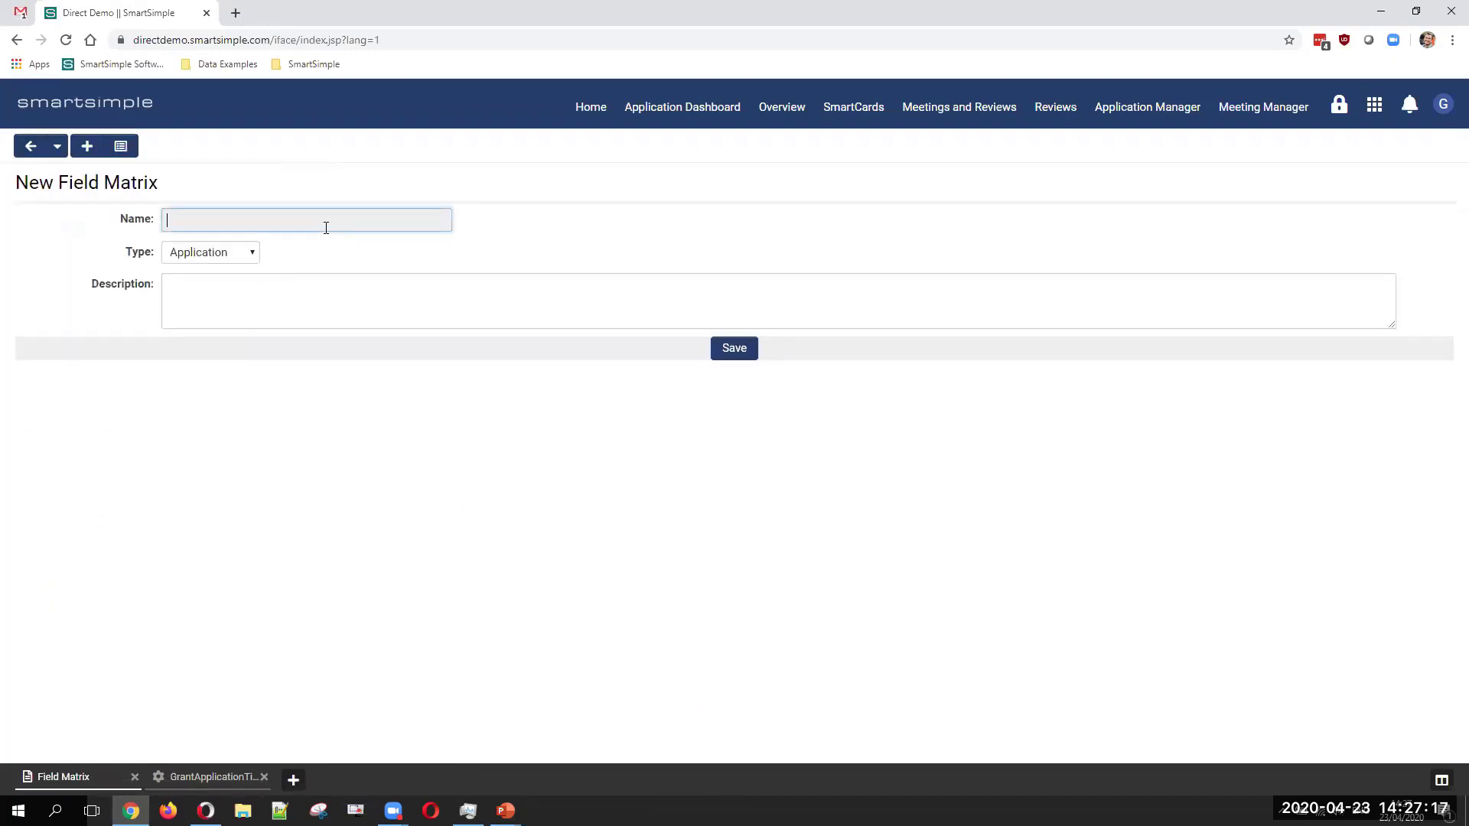
pyautogui.write('Webinar Demo')
pyautogui.click(199, 252)
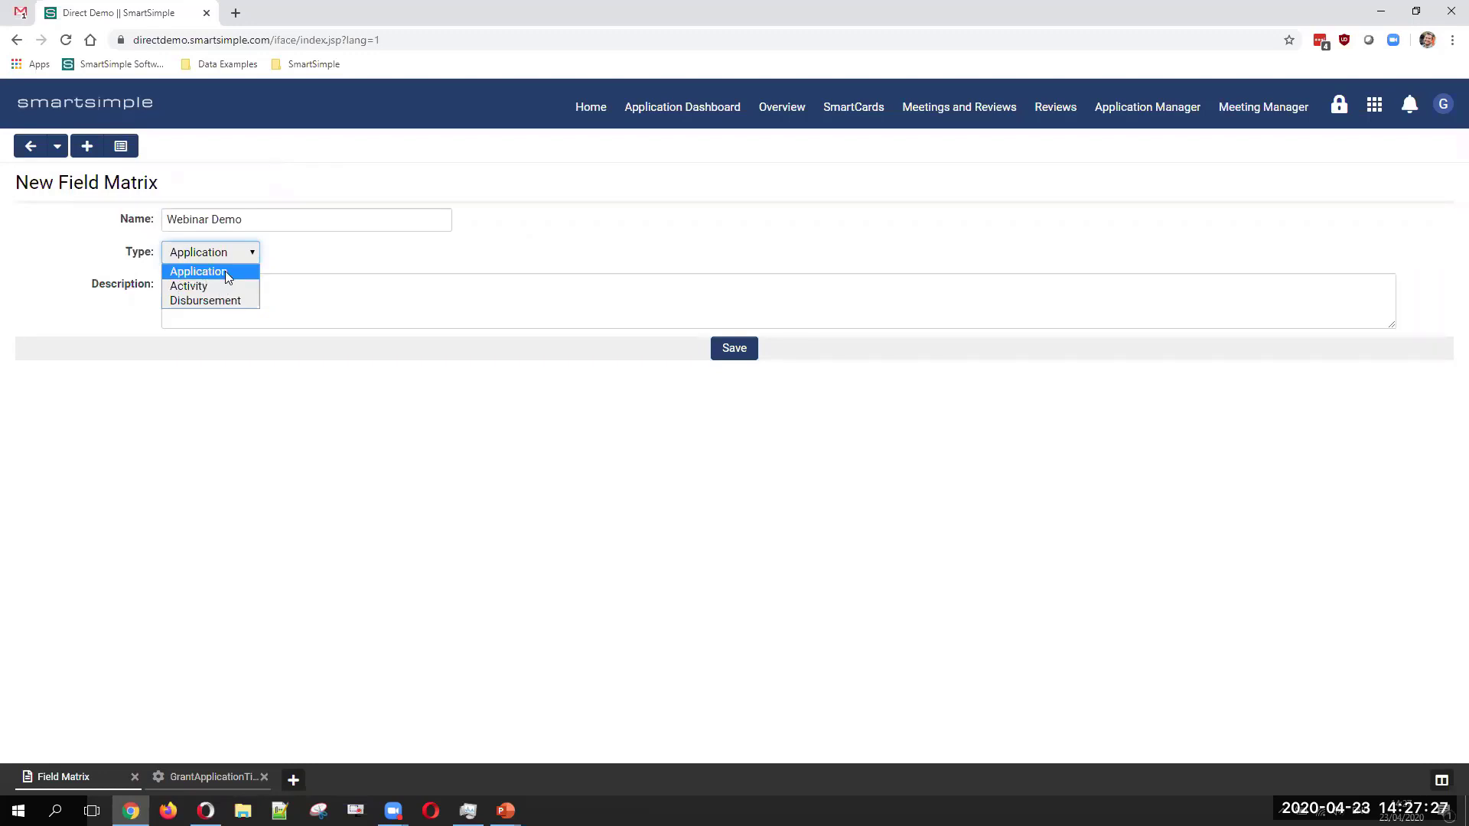
pyautogui.click(225, 271)
pyautogui.click(735, 348)
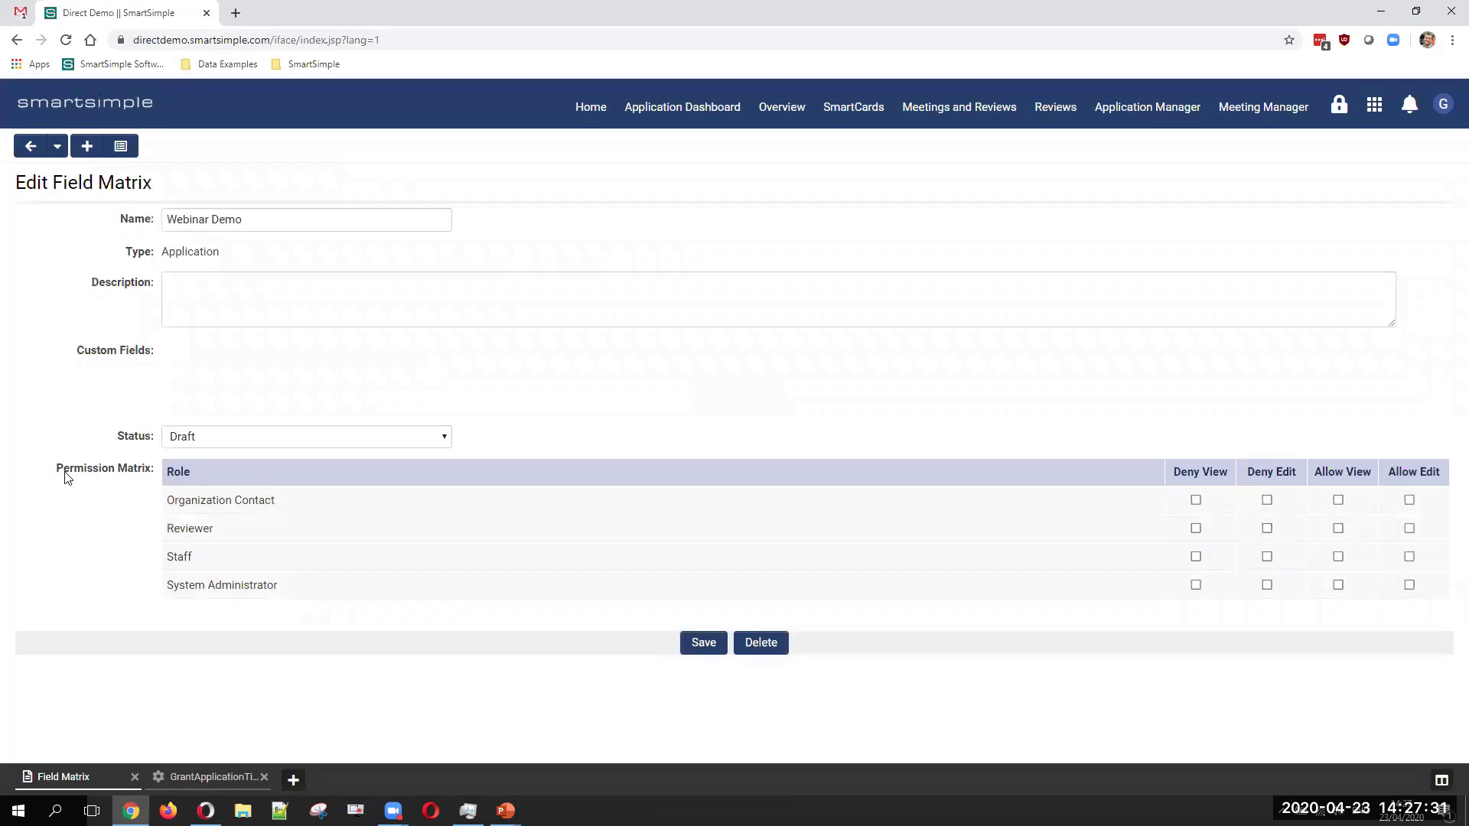
# Step: For Draft status, allow Organization Contact View and Edit, deny both to Reviewer and Staff, allow System Administrator View, and save the matrix
pyautogui.click(222, 443)
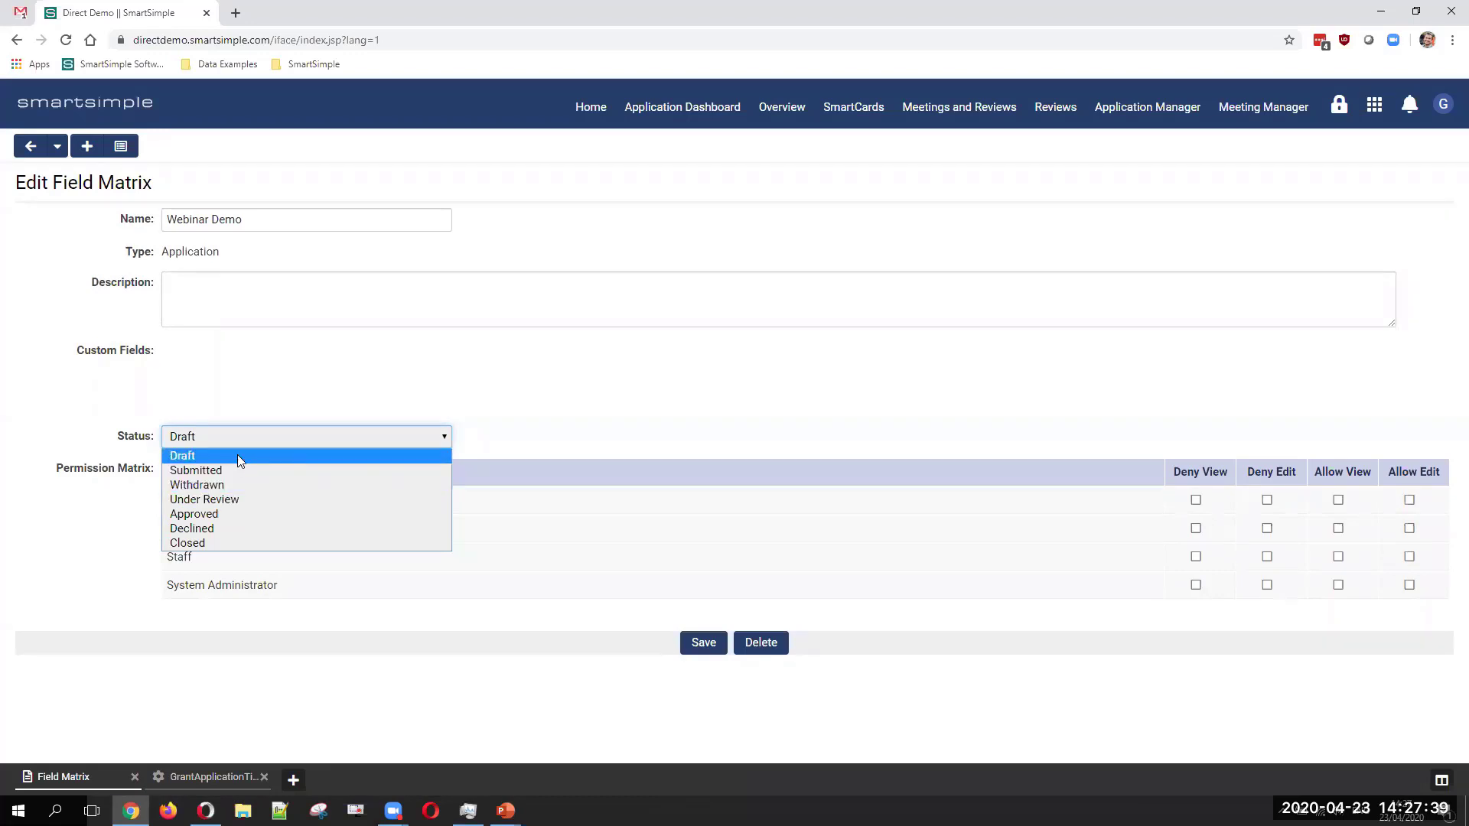
pyautogui.click(239, 457)
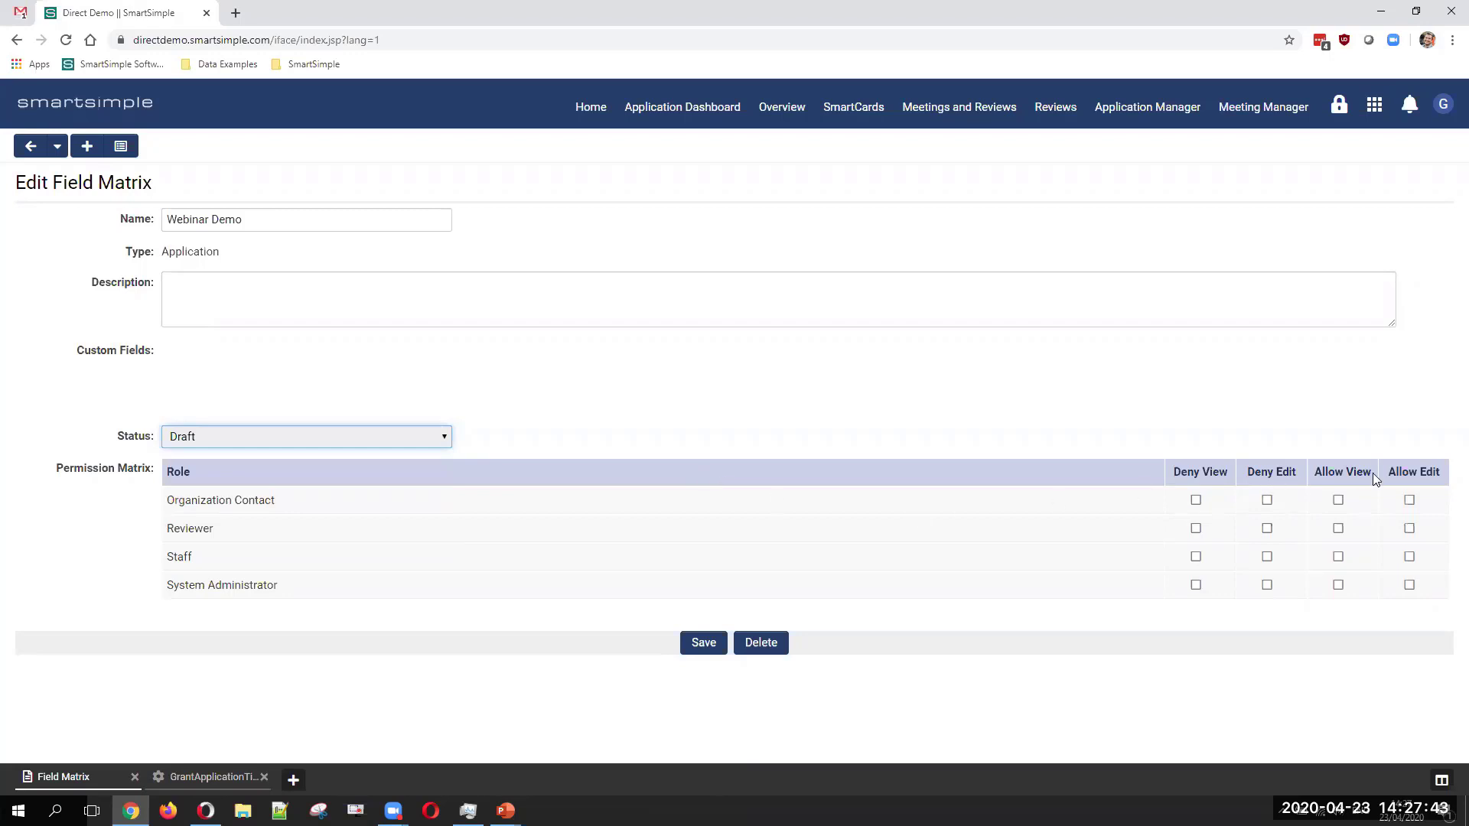
pyautogui.click(1338, 499)
pyautogui.click(1409, 499)
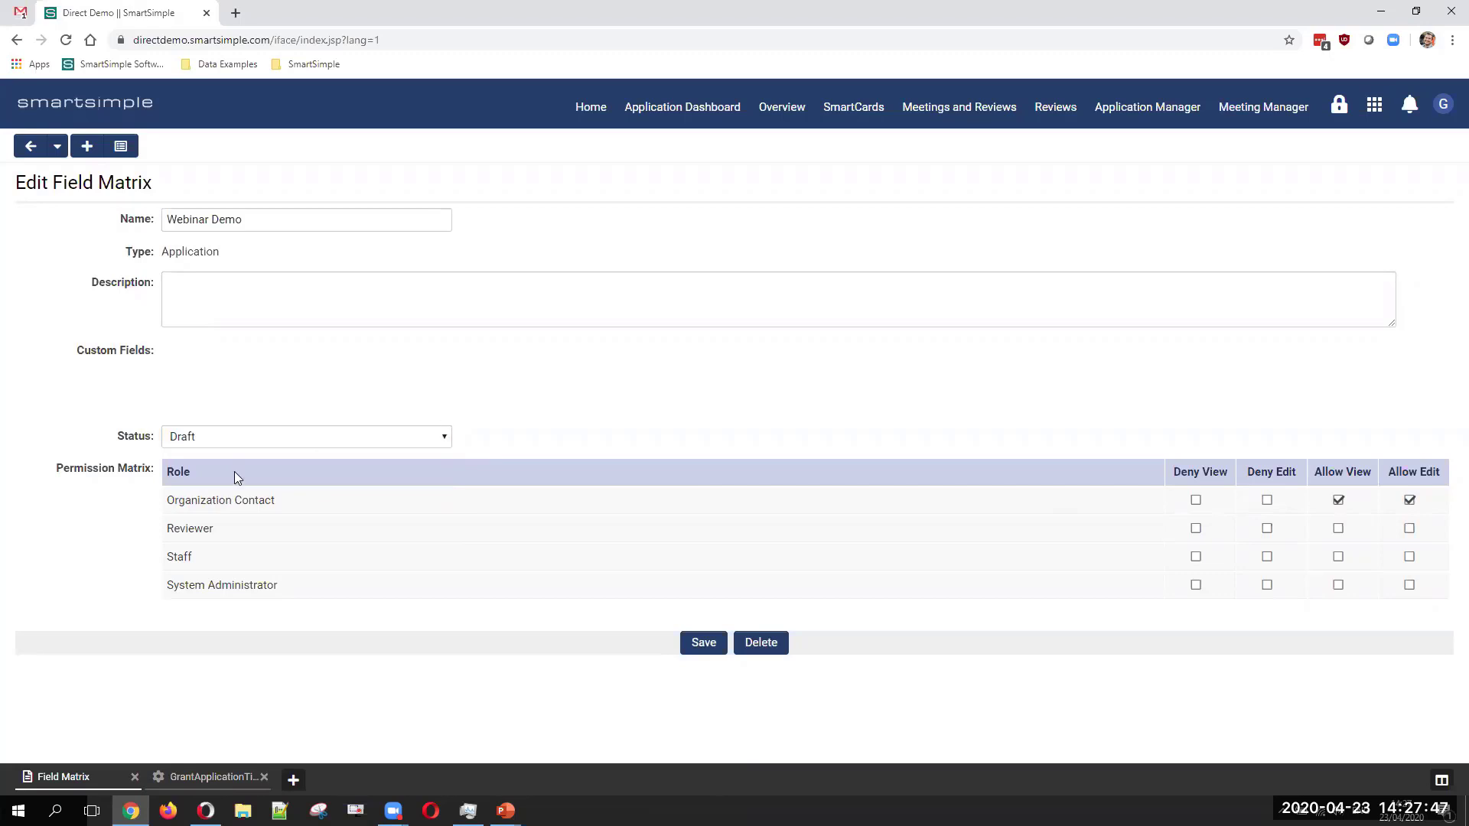
pyautogui.click(1195, 528)
pyautogui.click(1267, 528)
pyautogui.click(1196, 558)
pyautogui.click(1270, 558)
pyautogui.click(1268, 559)
pyautogui.click(1337, 586)
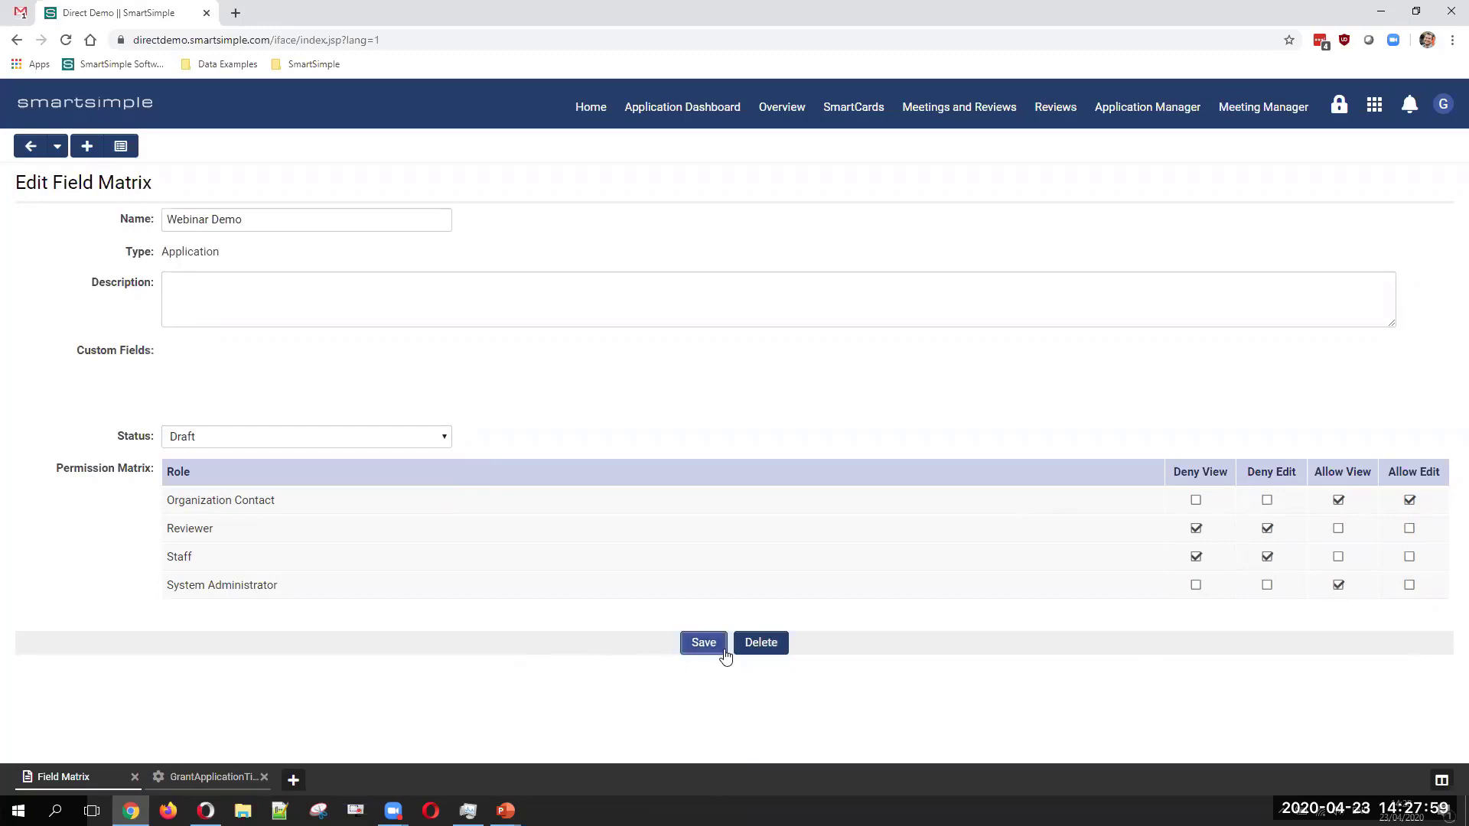
pyautogui.click(700, 643)
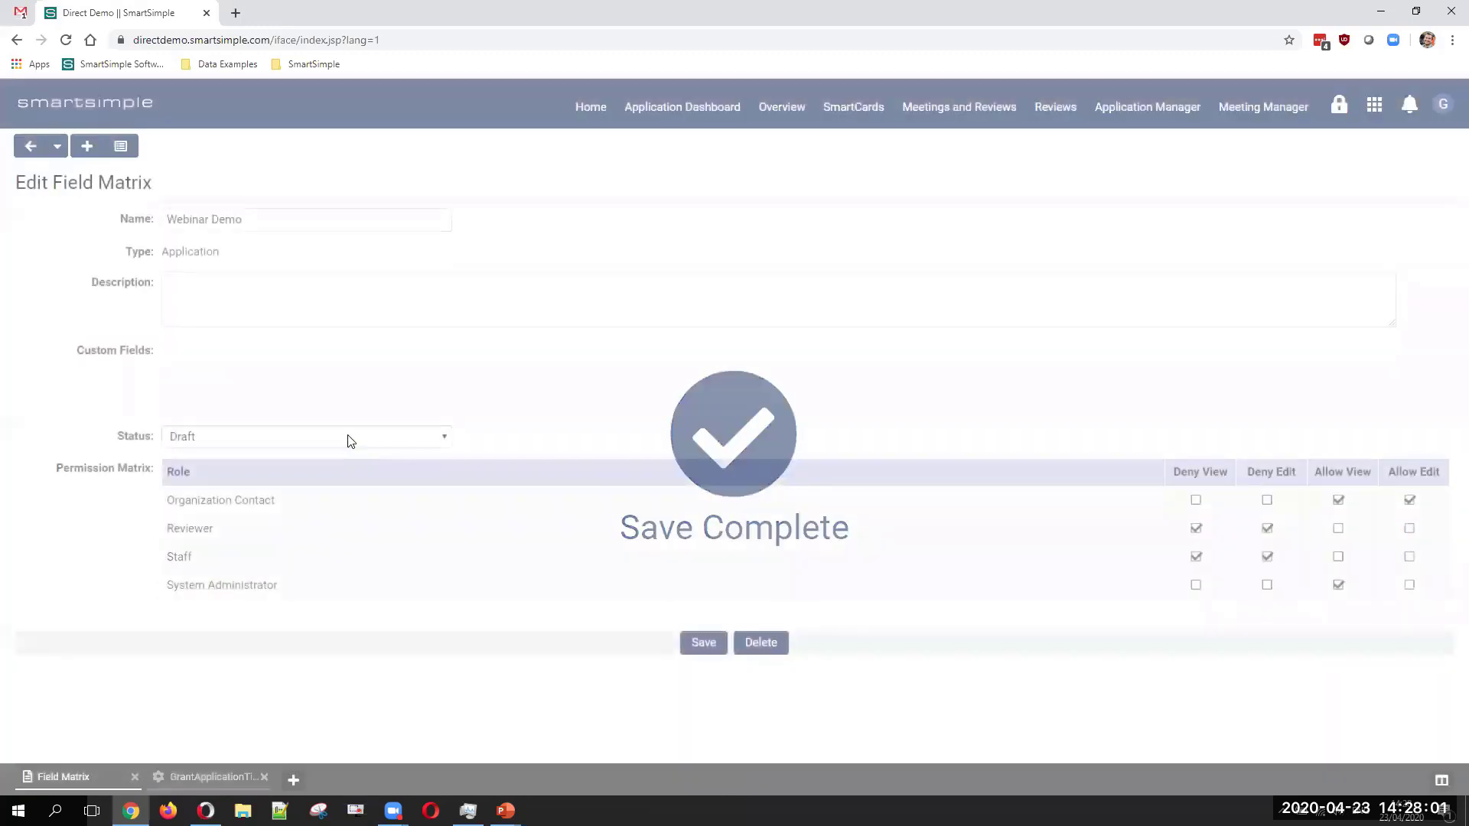
# Step: For Submitted status, allow View for all four roles and Edit for Staff and System Administrator, and save the matrix
pyautogui.click(375, 439)
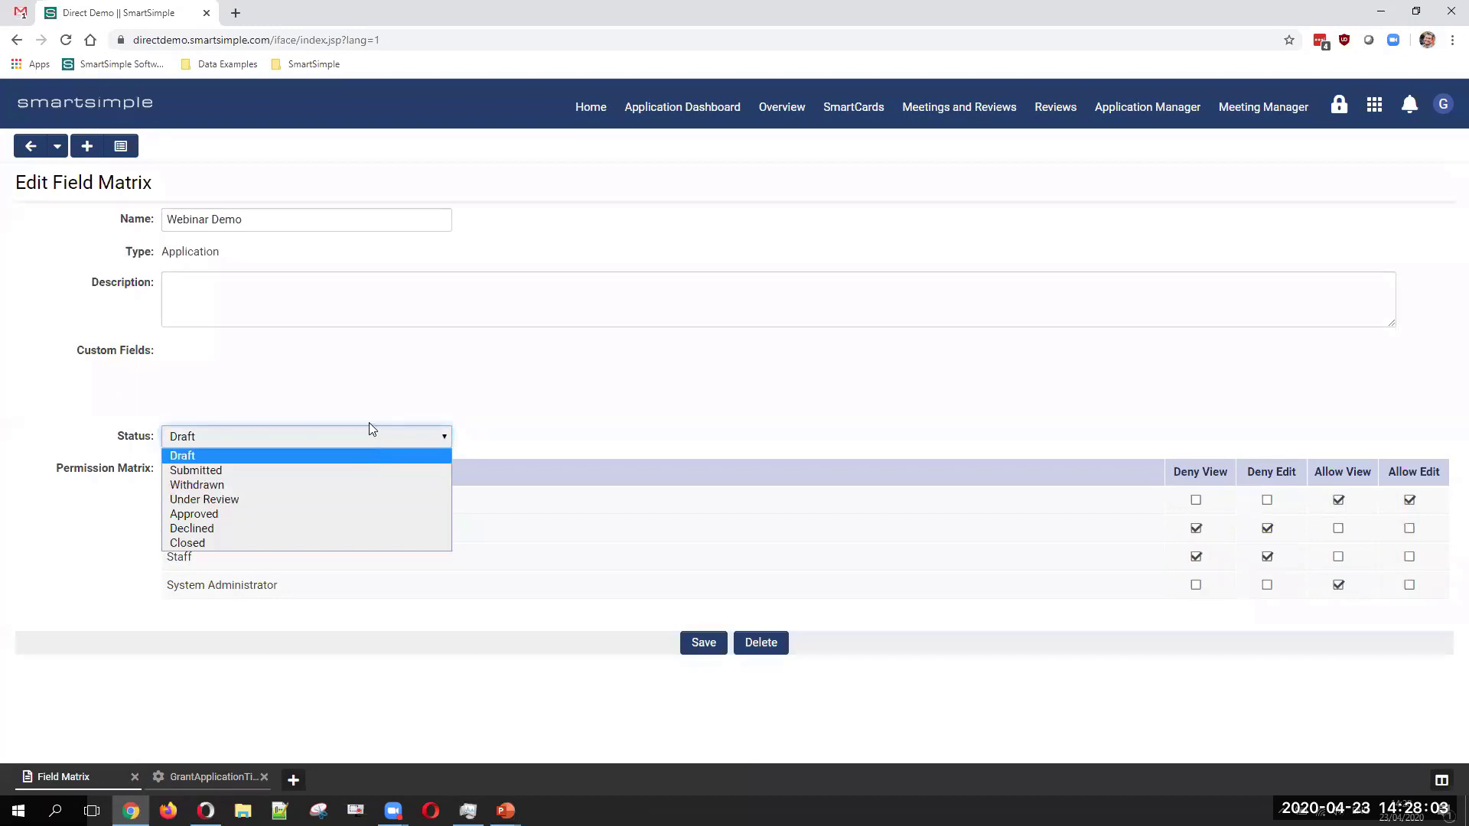
pyautogui.click(283, 471)
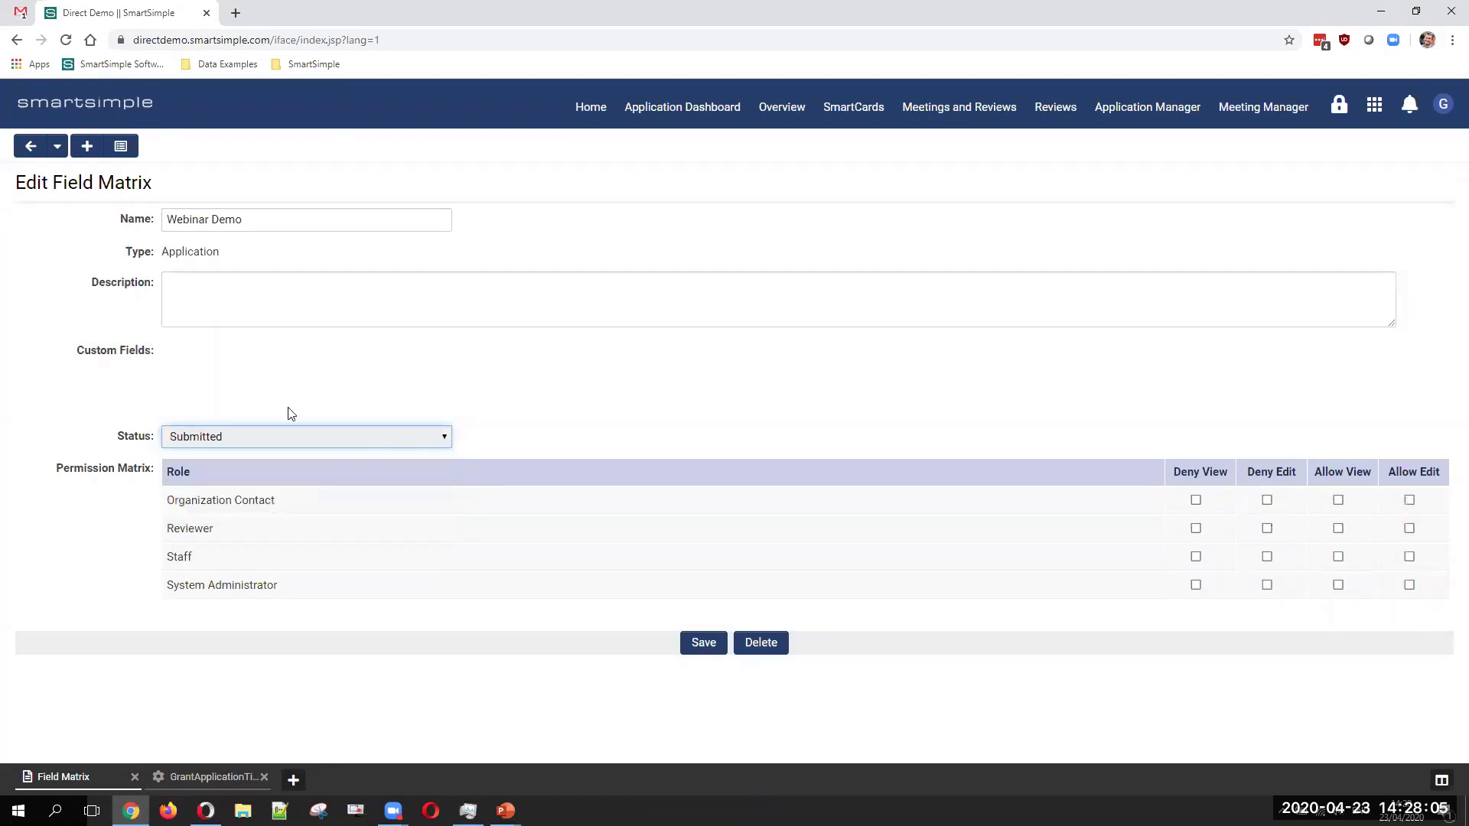
pyautogui.click(1339, 501)
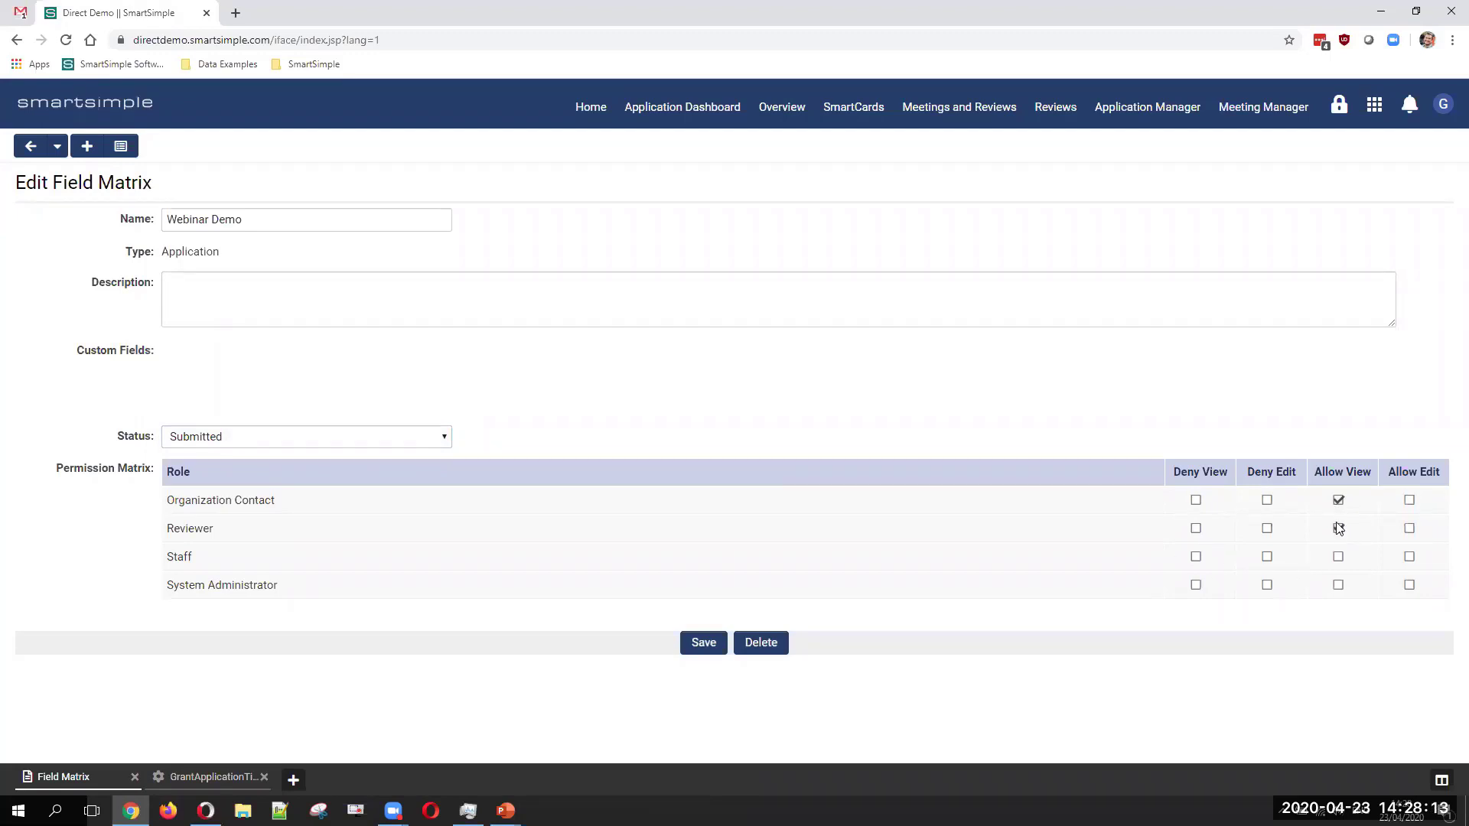
pyautogui.click(1338, 528)
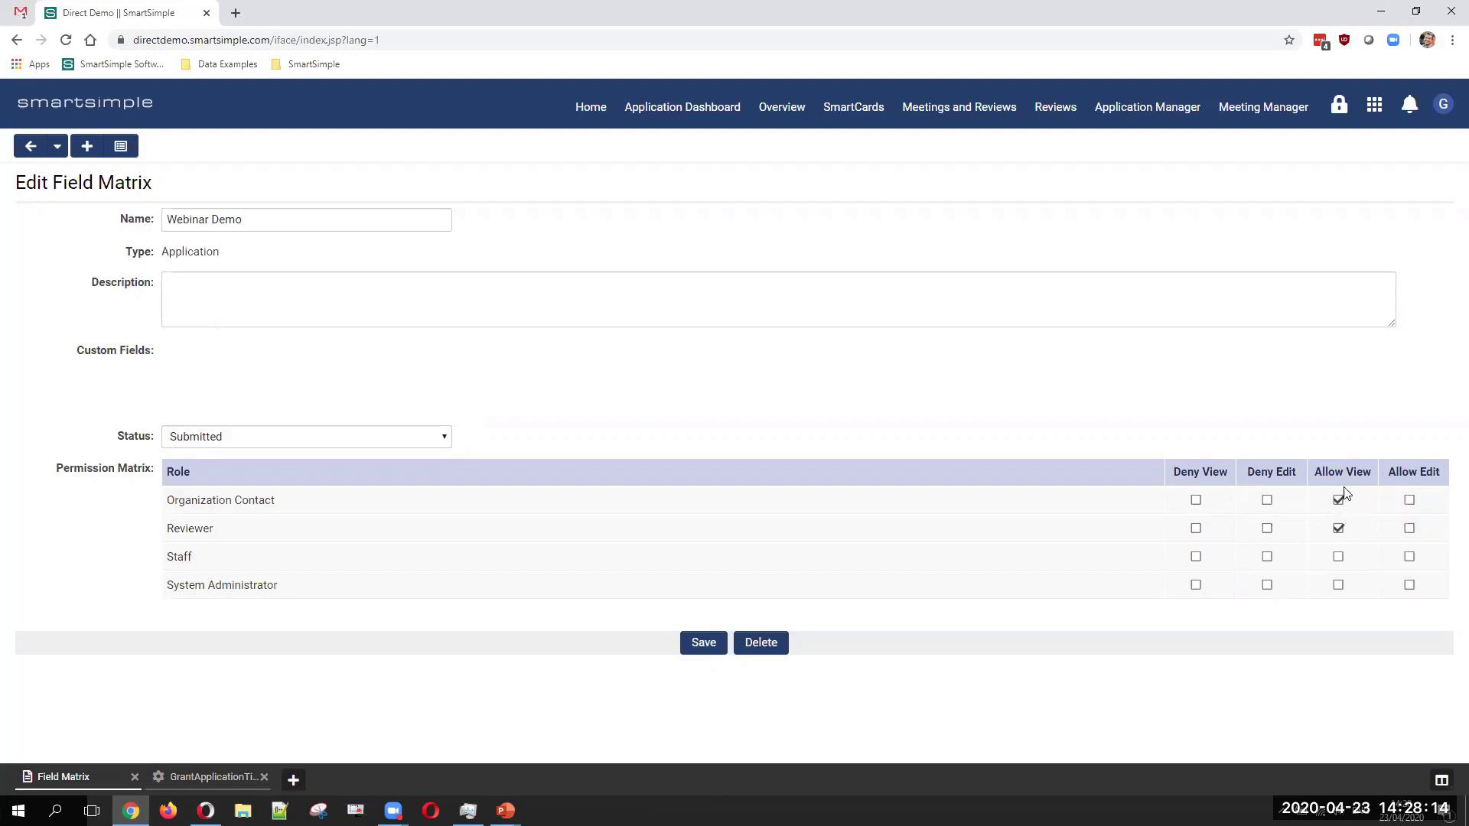
pyautogui.click(1338, 556)
pyautogui.click(1410, 558)
pyautogui.click(1337, 586)
pyautogui.click(1415, 588)
pyautogui.click(698, 643)
pyautogui.click(333, 439)
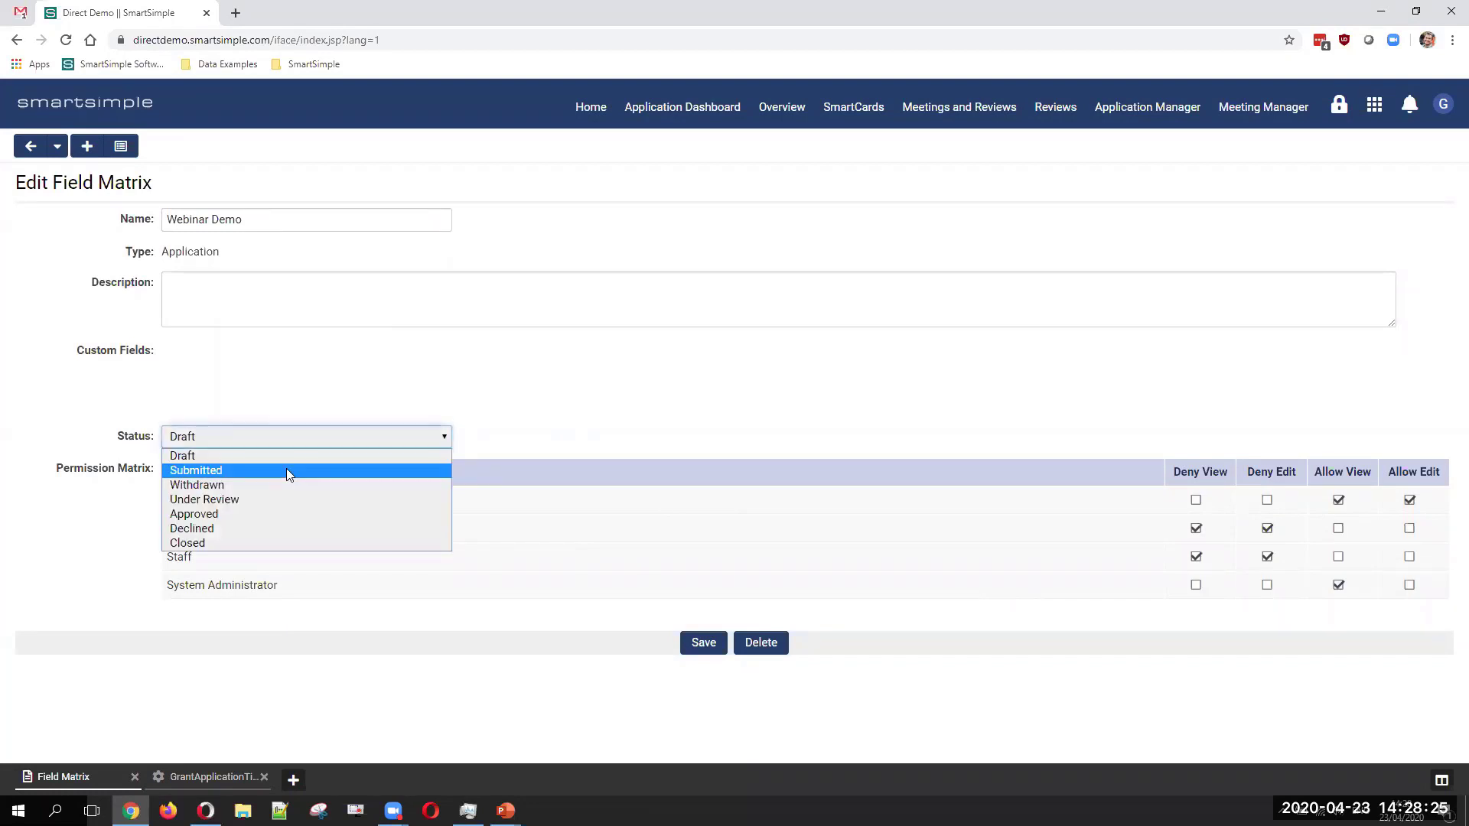
pyautogui.click(647, 420)
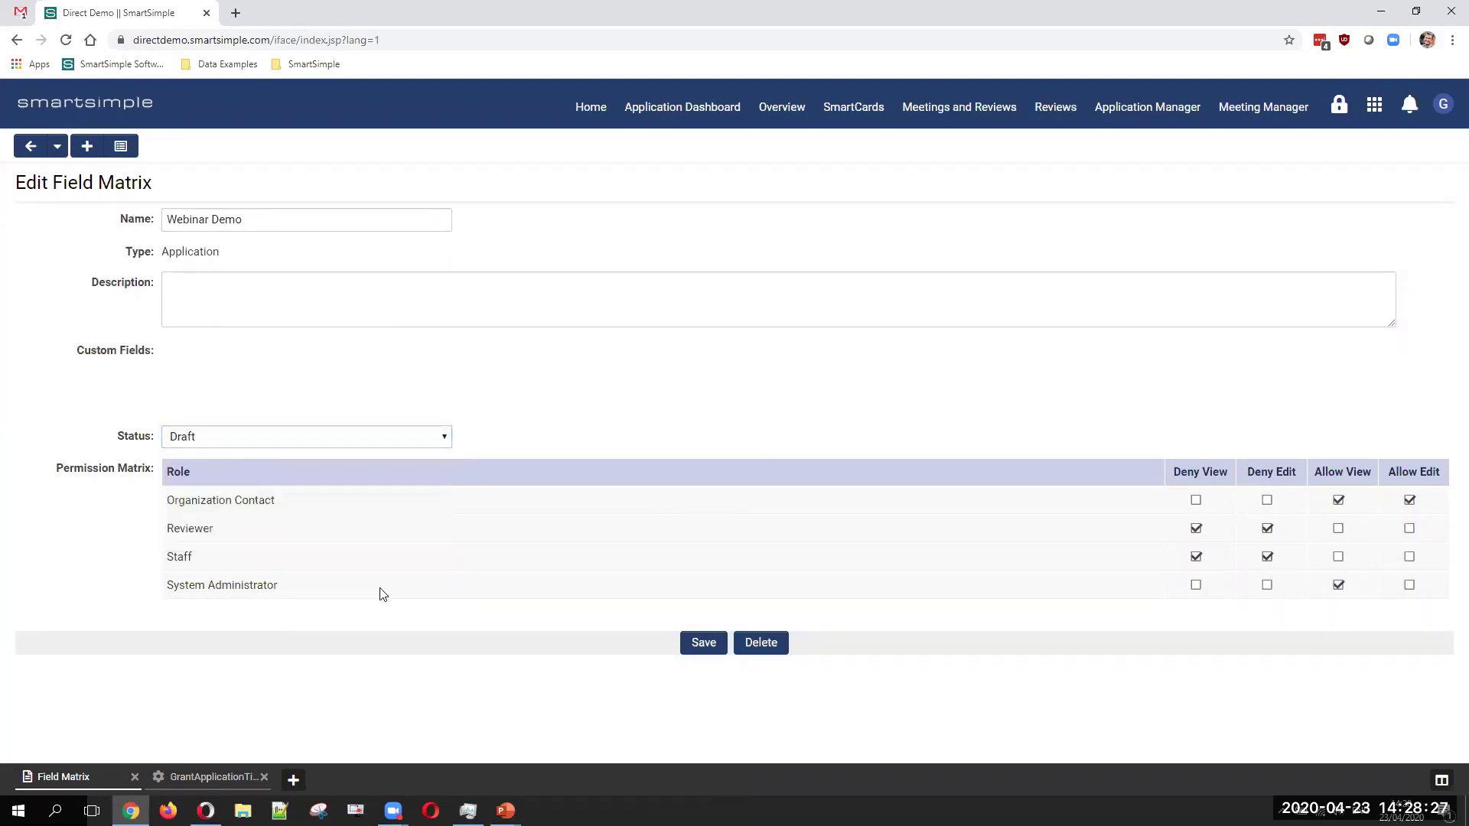
# Step: Assign the Webinar Demo field permission matrix to the GrantApplicationTitle custom field, save it, and check the field's permissions again
pyautogui.click(210, 777)
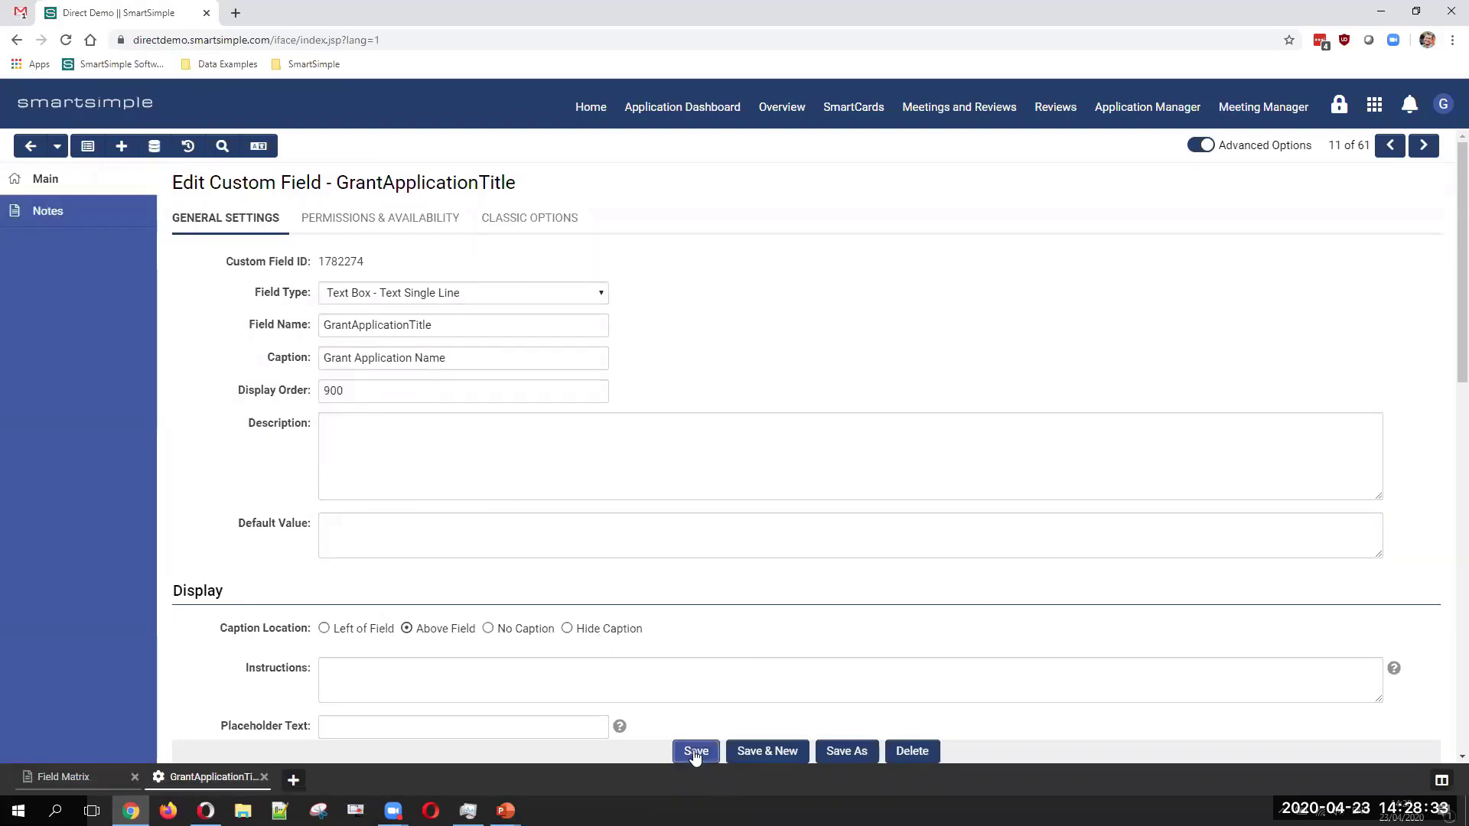
pyautogui.click(443, 223)
pyautogui.rightClick(764, 421)
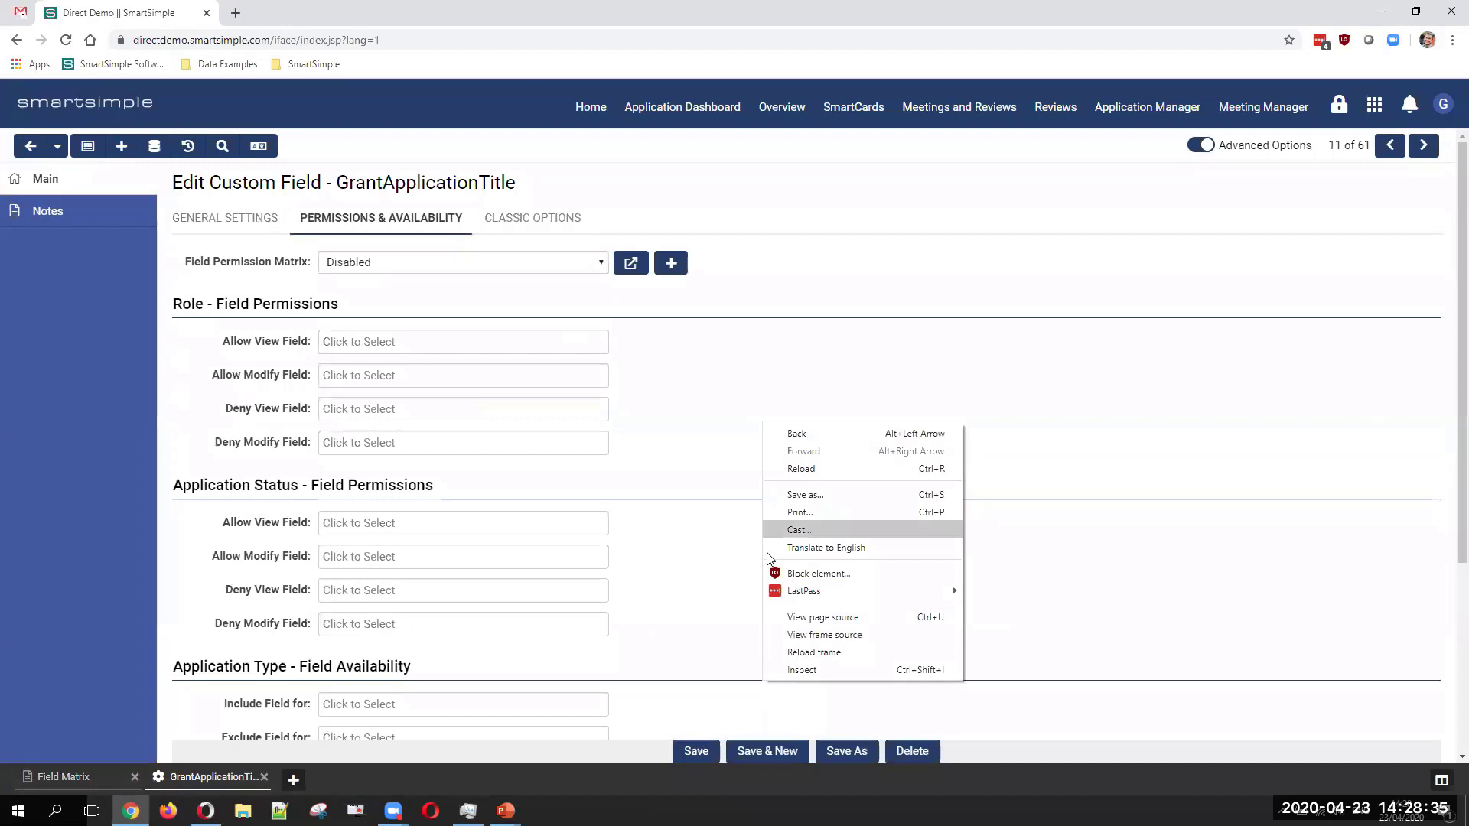
pyautogui.click(796, 654)
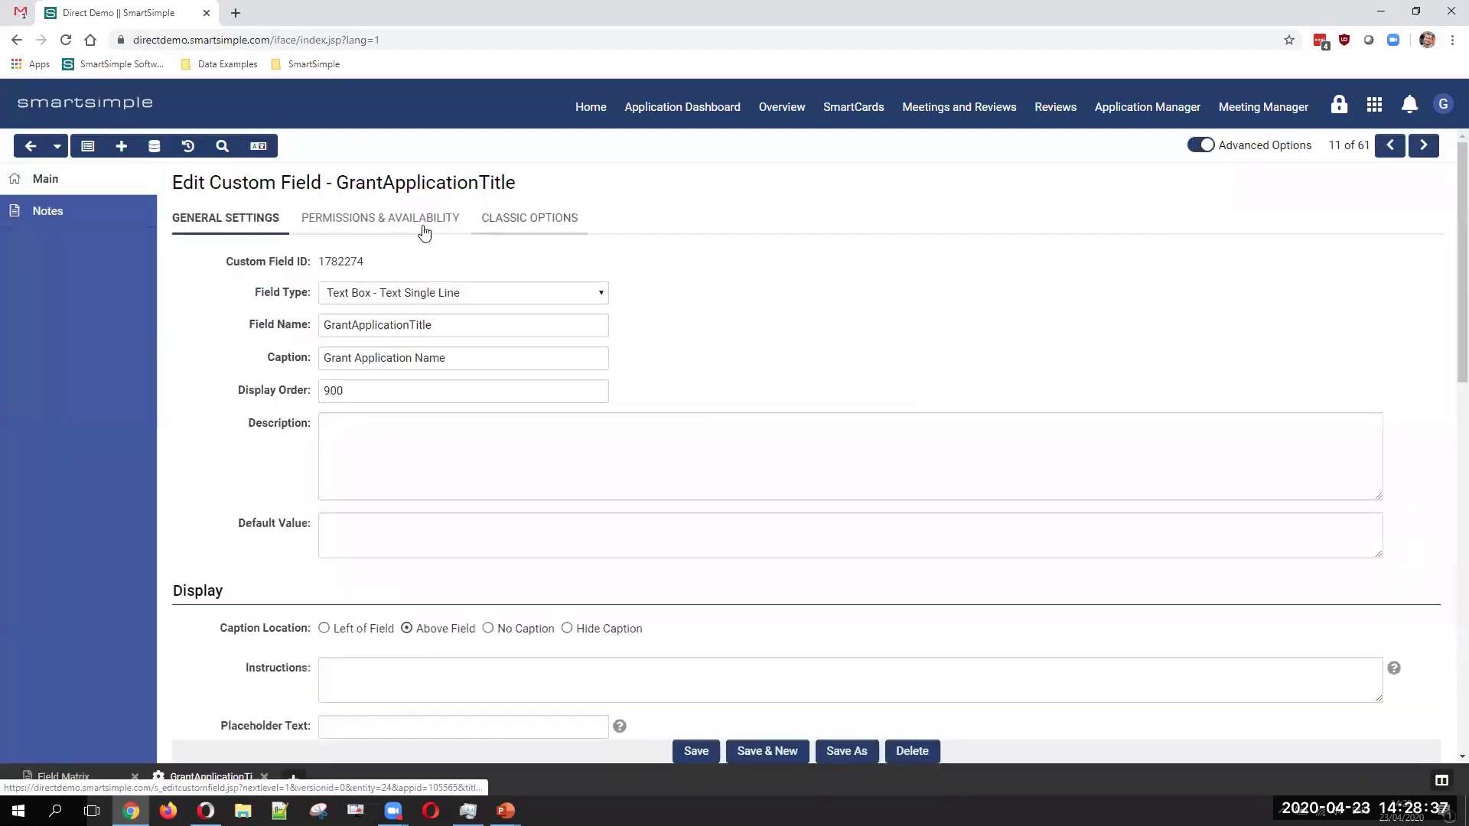
pyautogui.click(425, 222)
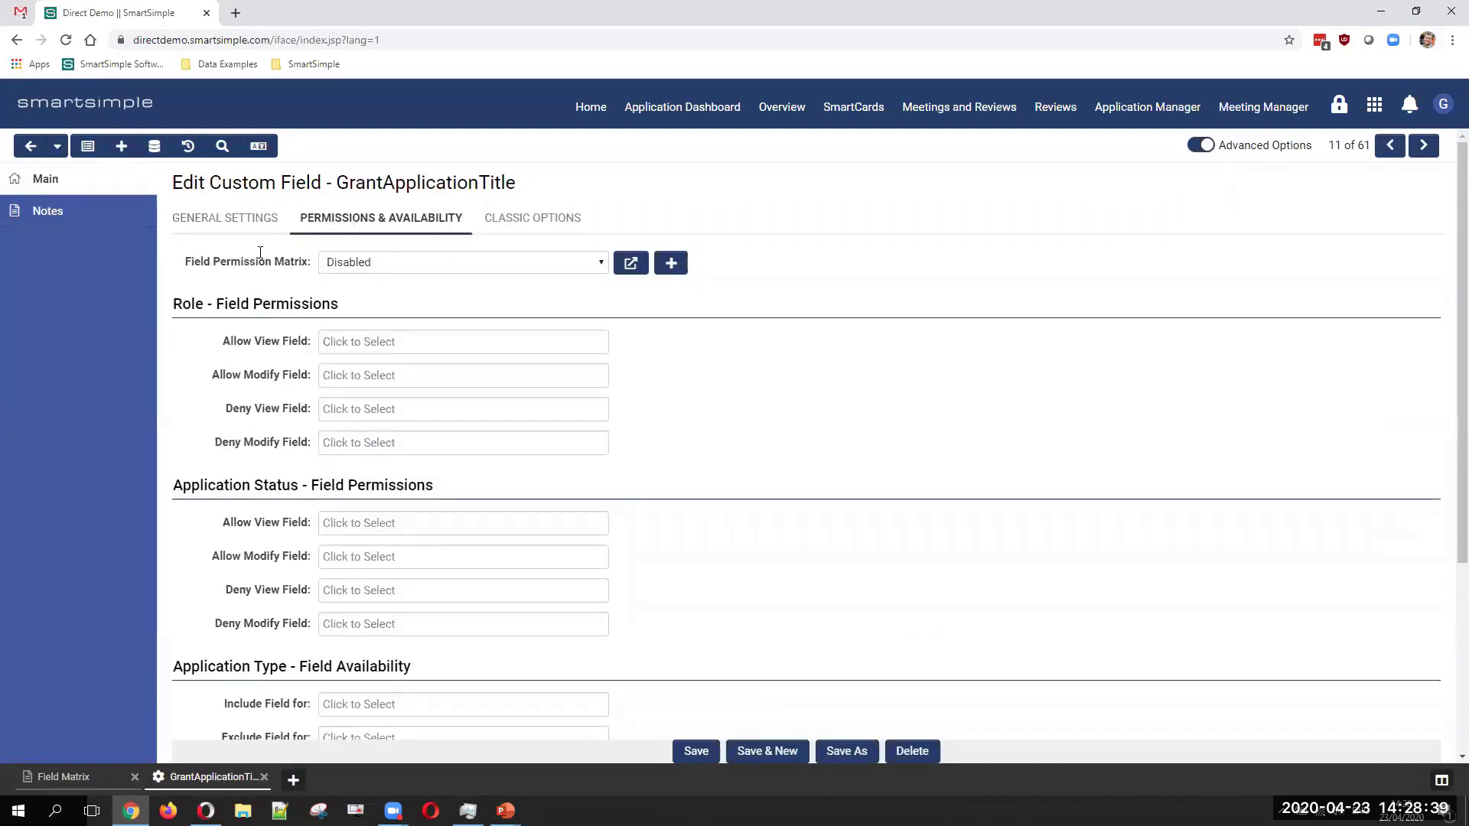
pyautogui.click(448, 266)
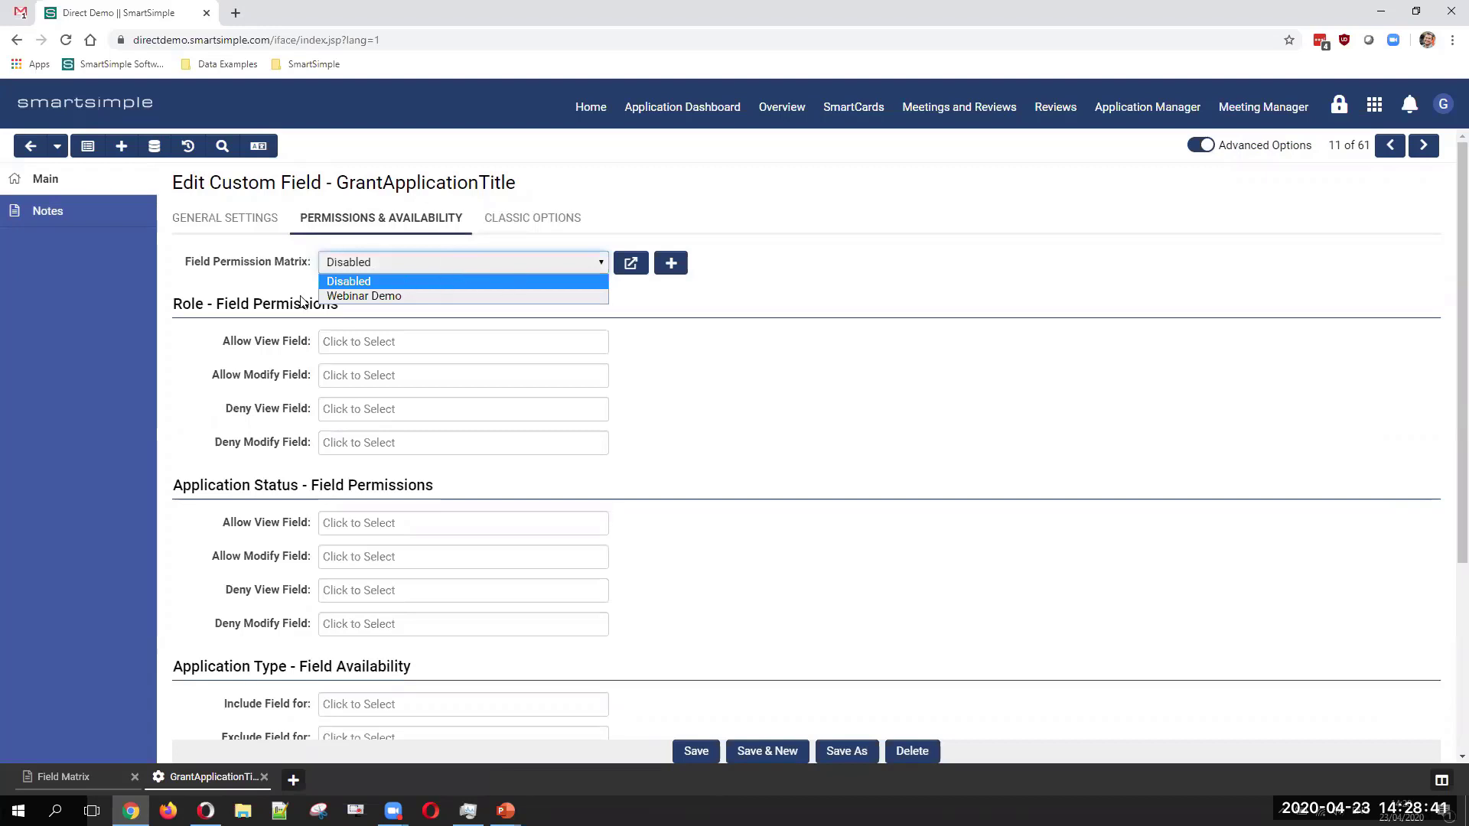
pyautogui.click(357, 296)
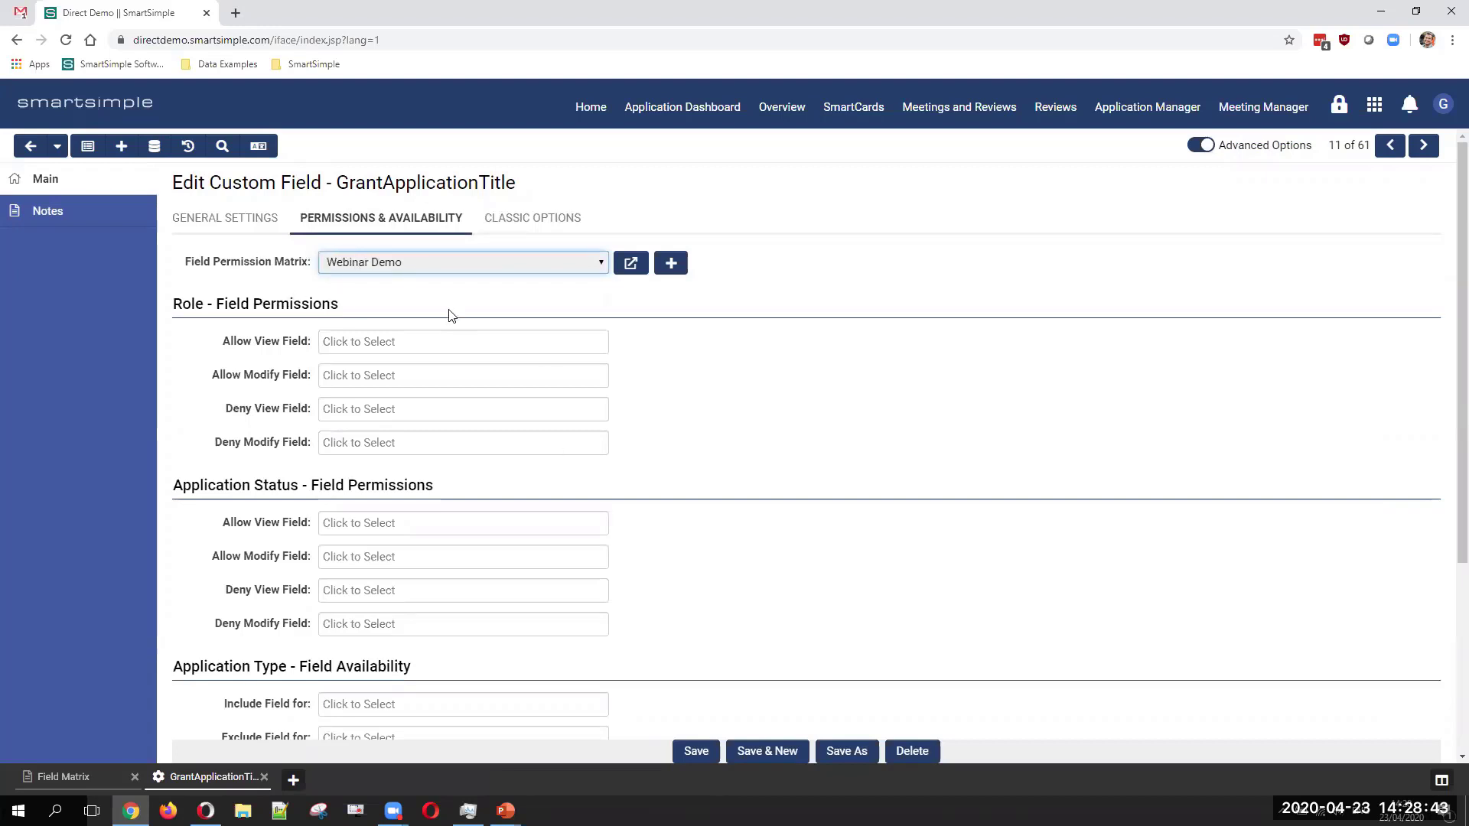
pyautogui.click(695, 751)
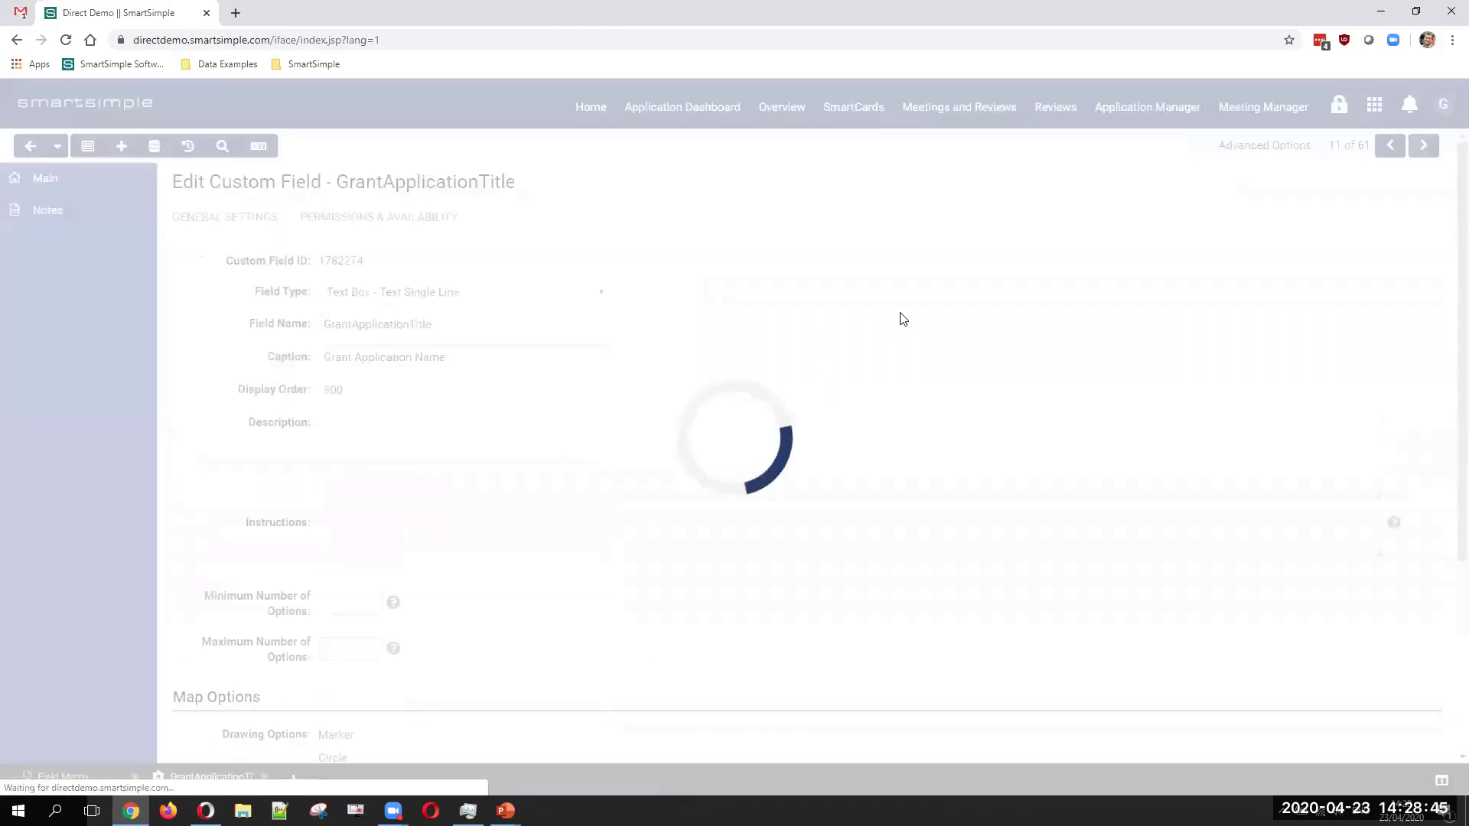
pyautogui.click(387, 219)
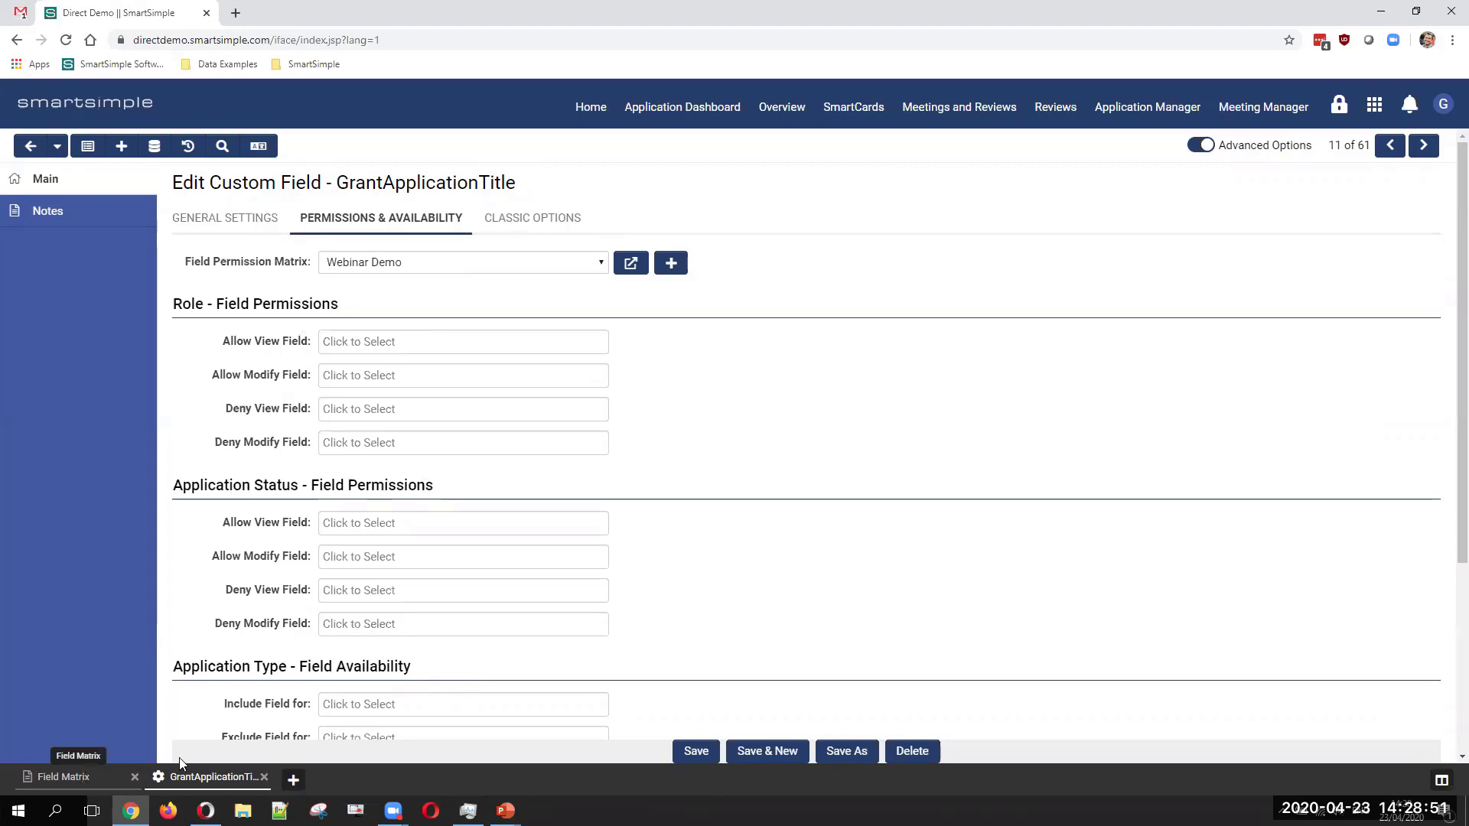
# Step: Review the Webinar Demo matrix's Draft and Submitted permissions alongside the GrantApplicationTitle field's own permission settings
pyautogui.click(89, 766)
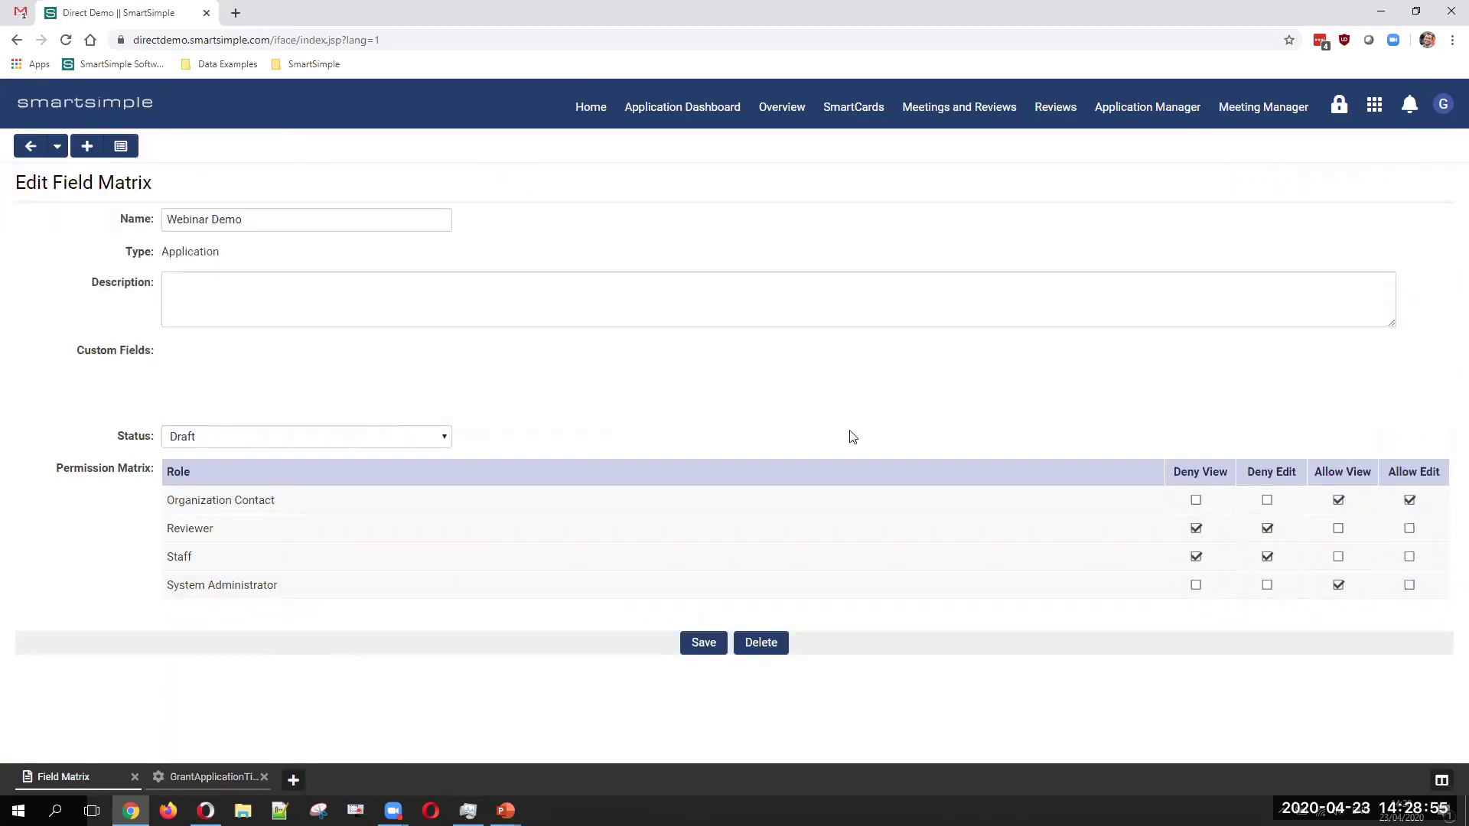
pyautogui.click(212, 776)
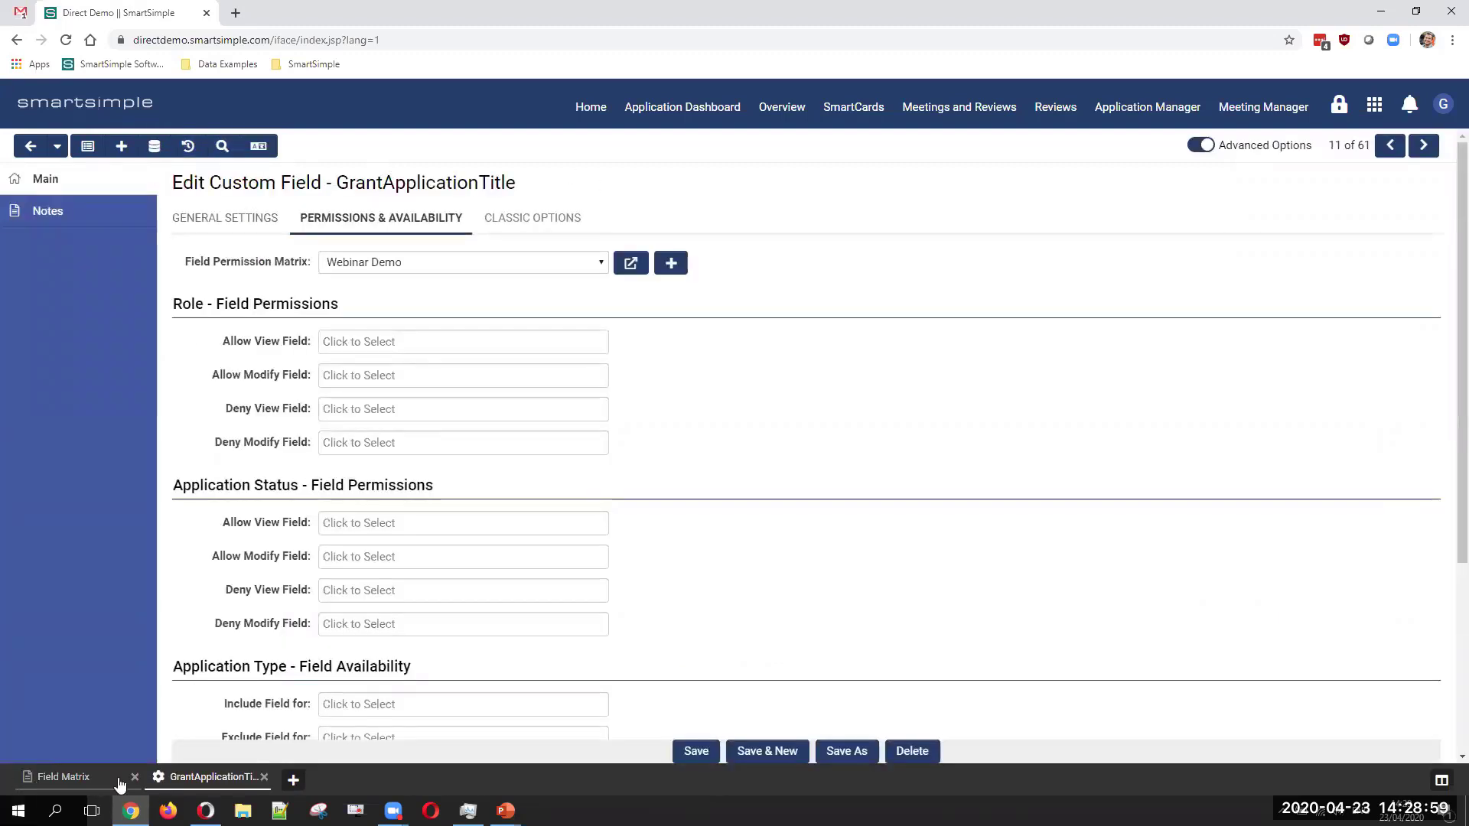
pyautogui.click(32, 777)
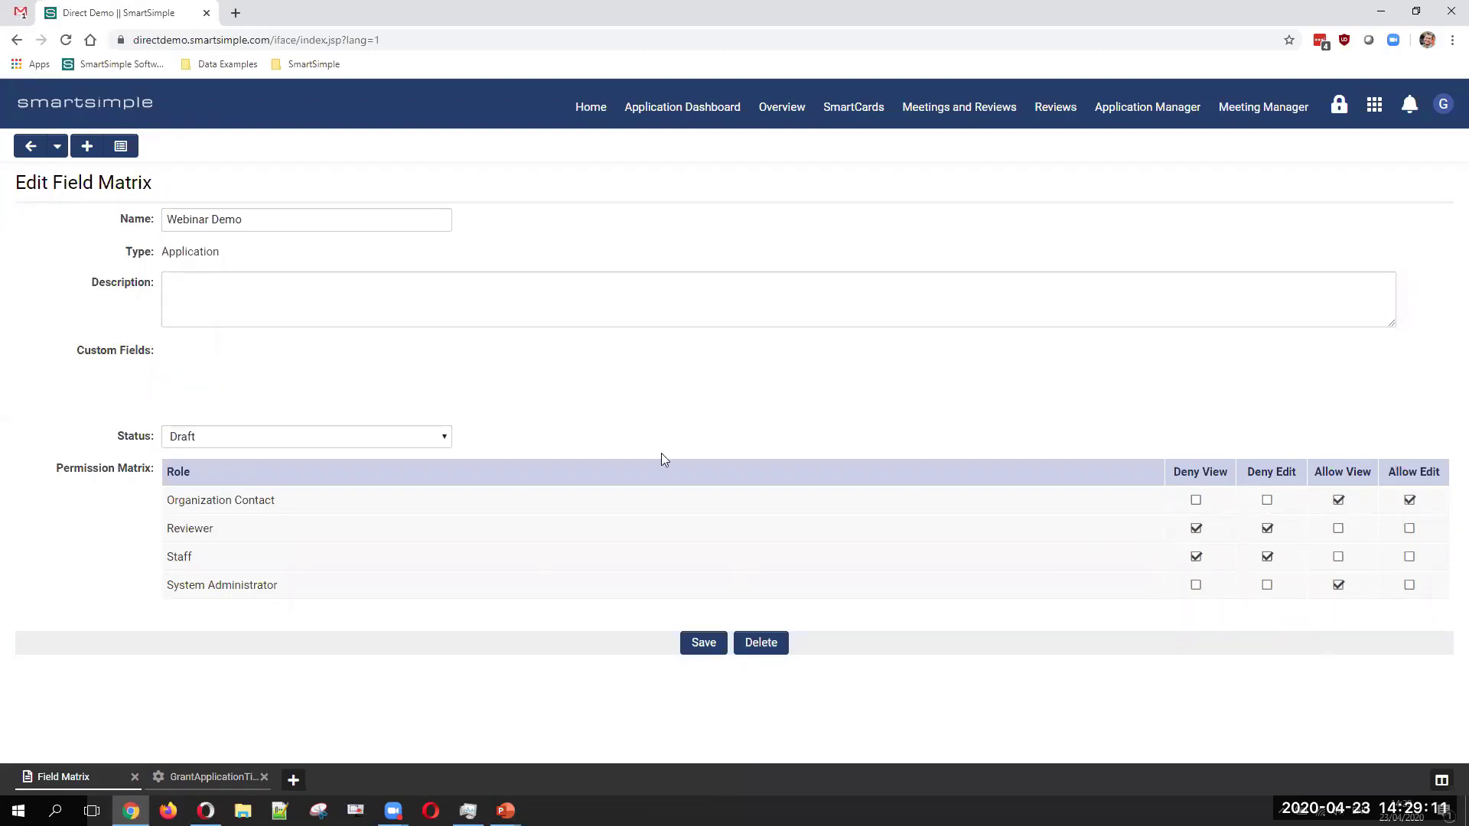
pyautogui.click(332, 435)
pyautogui.click(294, 468)
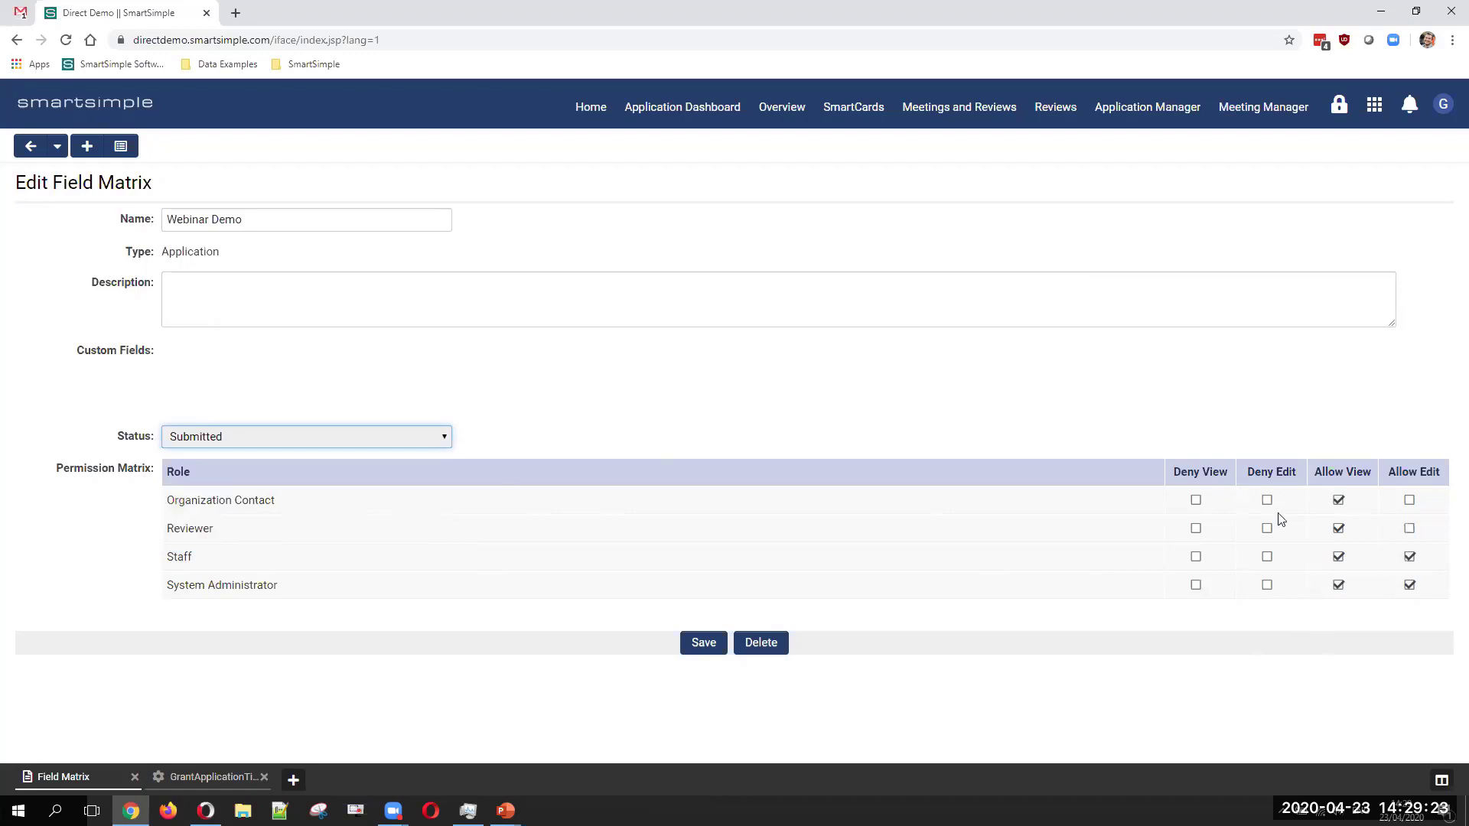
pyautogui.click(396, 445)
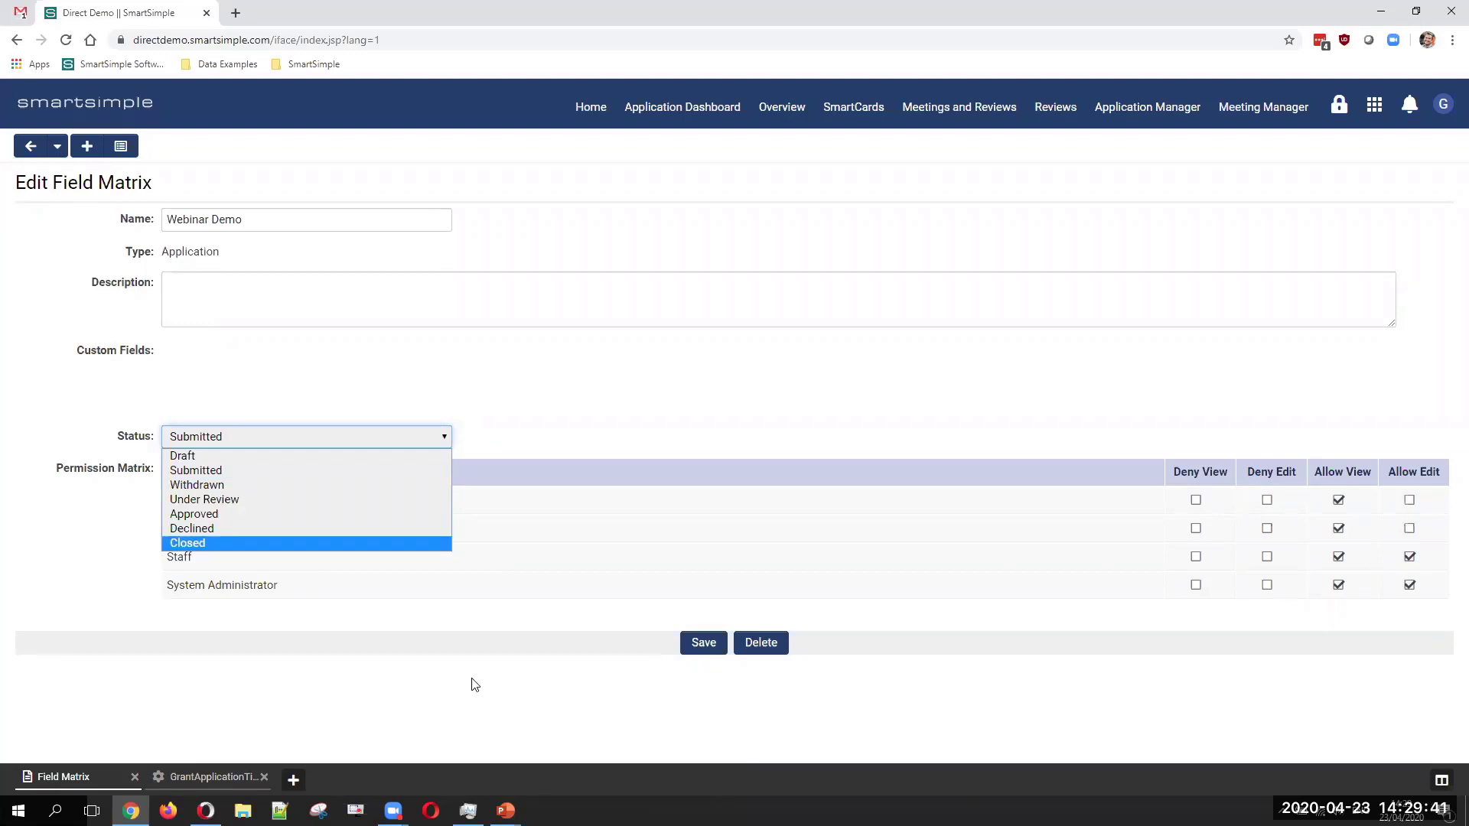
pyautogui.click(207, 774)
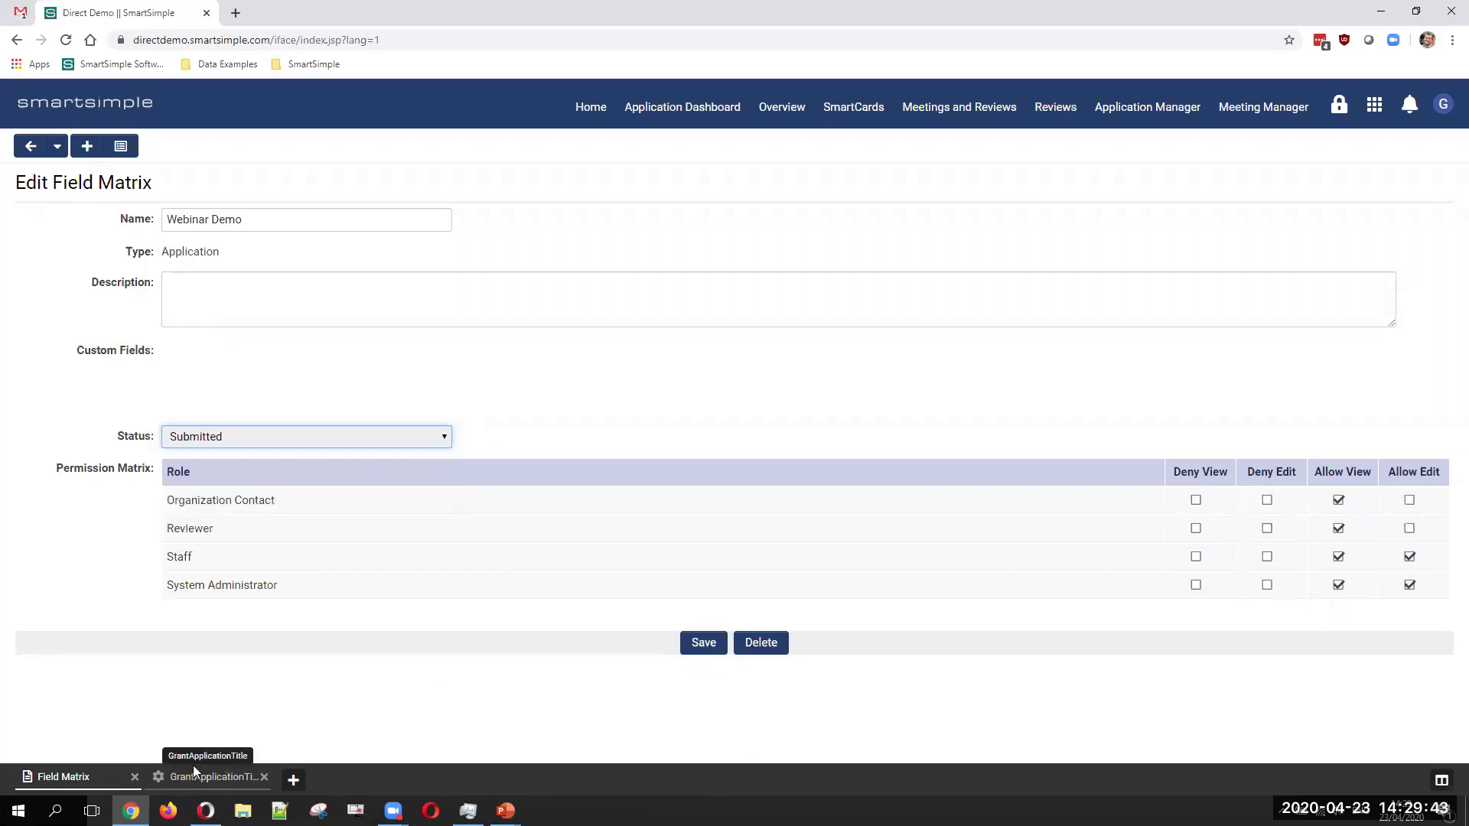
pyautogui.click(206, 774)
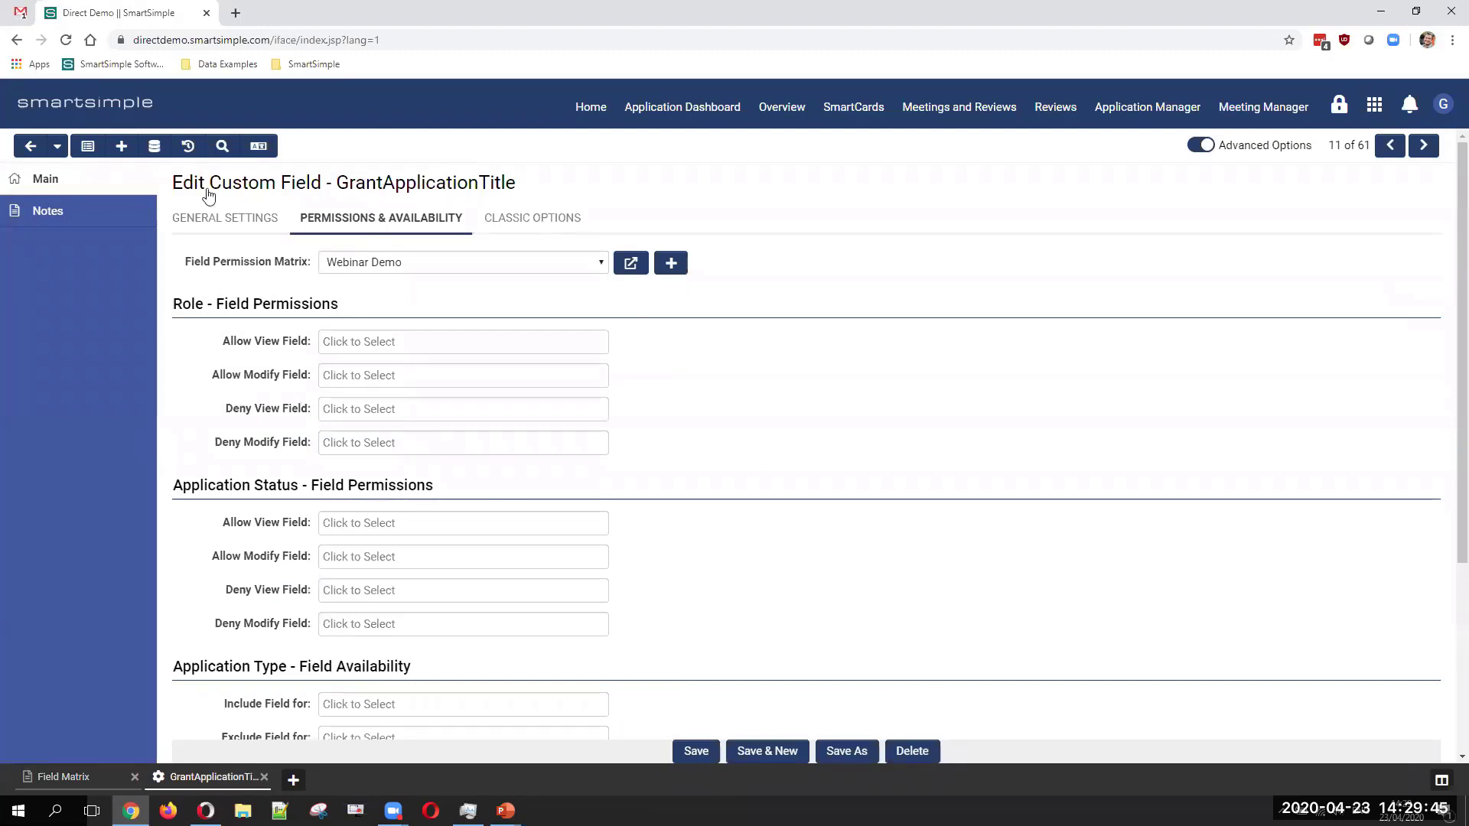
pyautogui.click(64, 777)
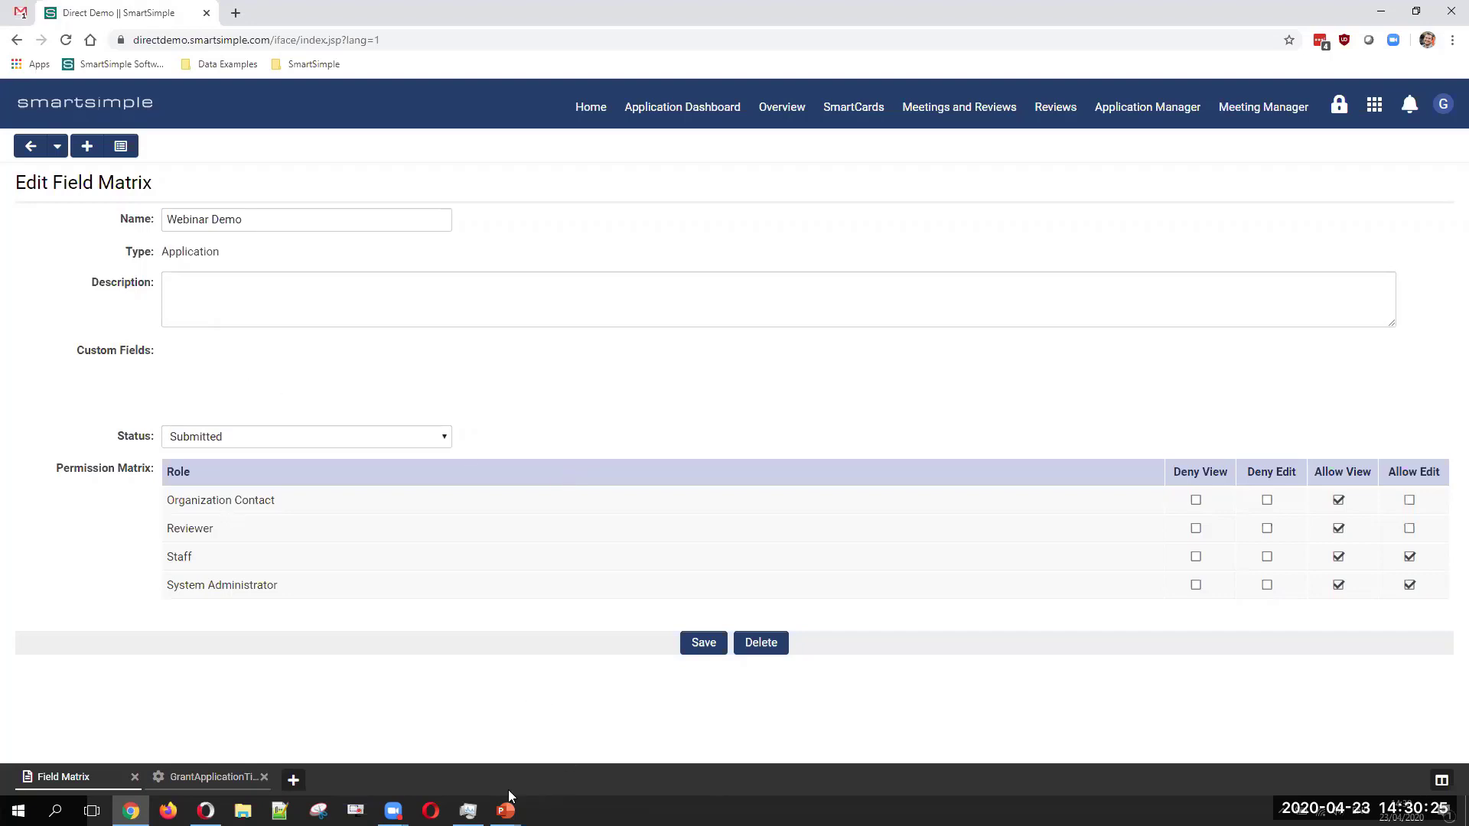
# Step: Switch to the running PowerPoint slide show and advance it to the Q&A slide
pyautogui.moveTo(505, 809)
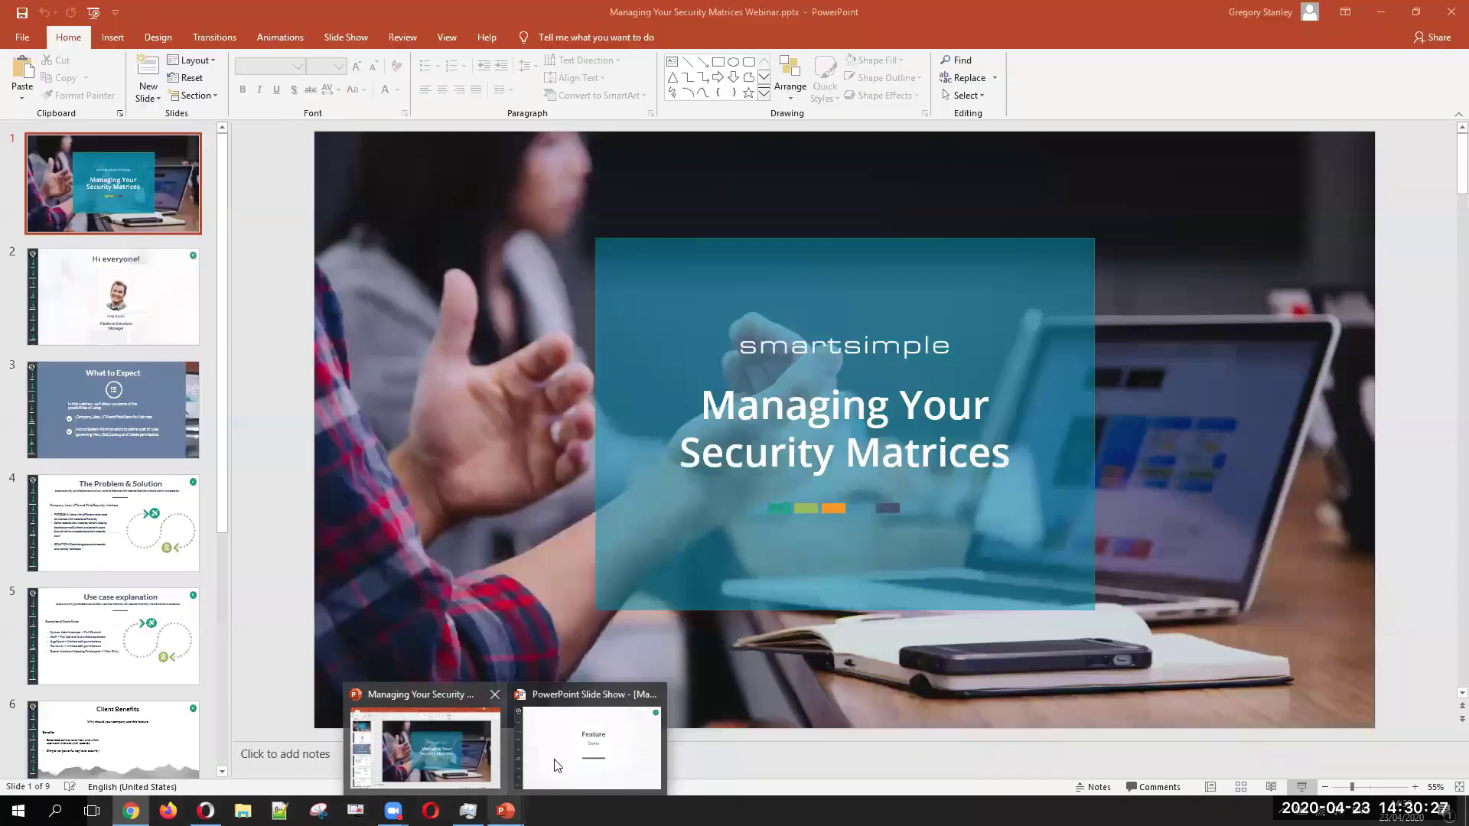
pyautogui.click(555, 765)
pyautogui.click(774, 635)
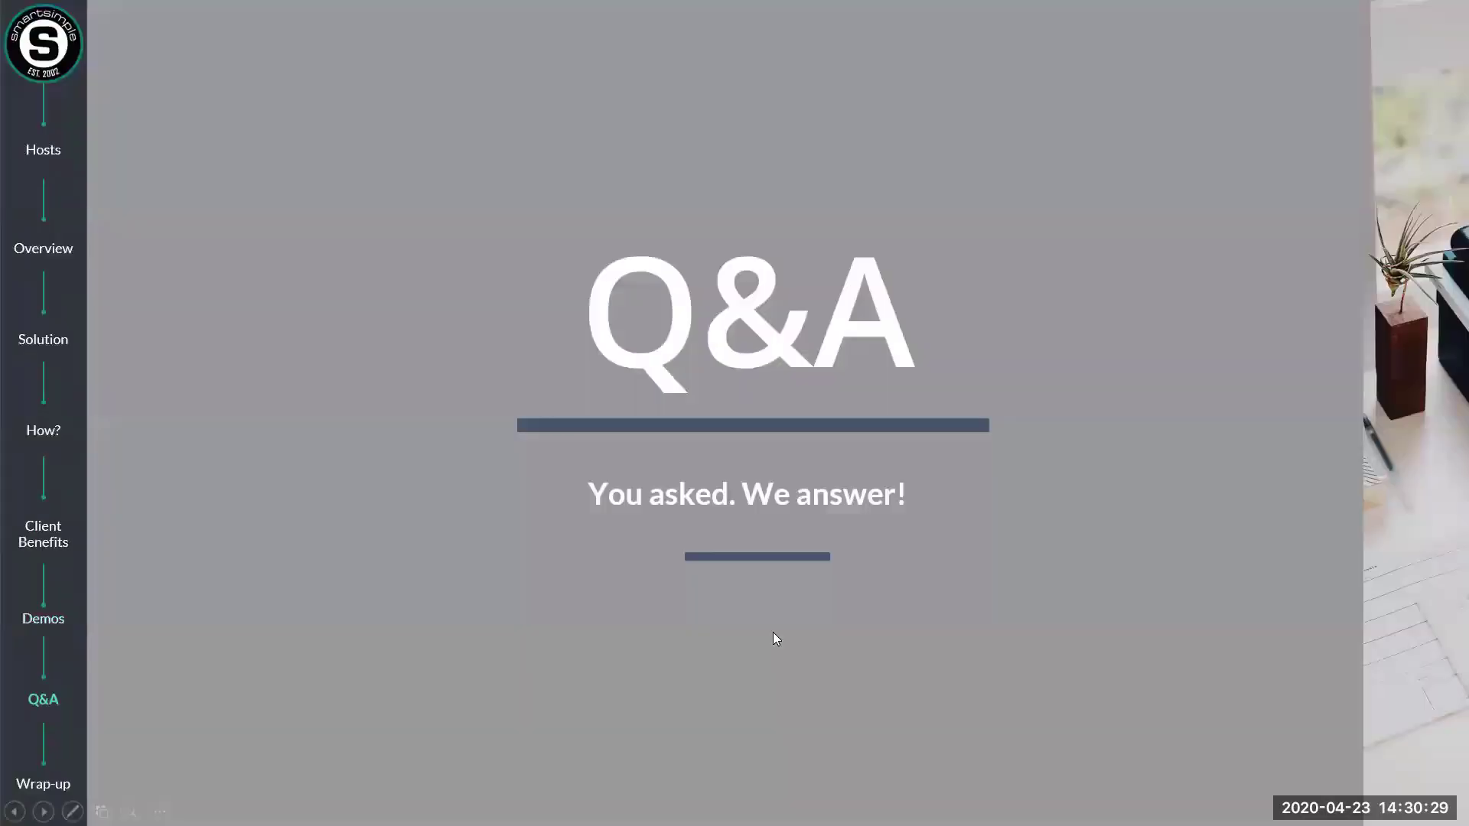